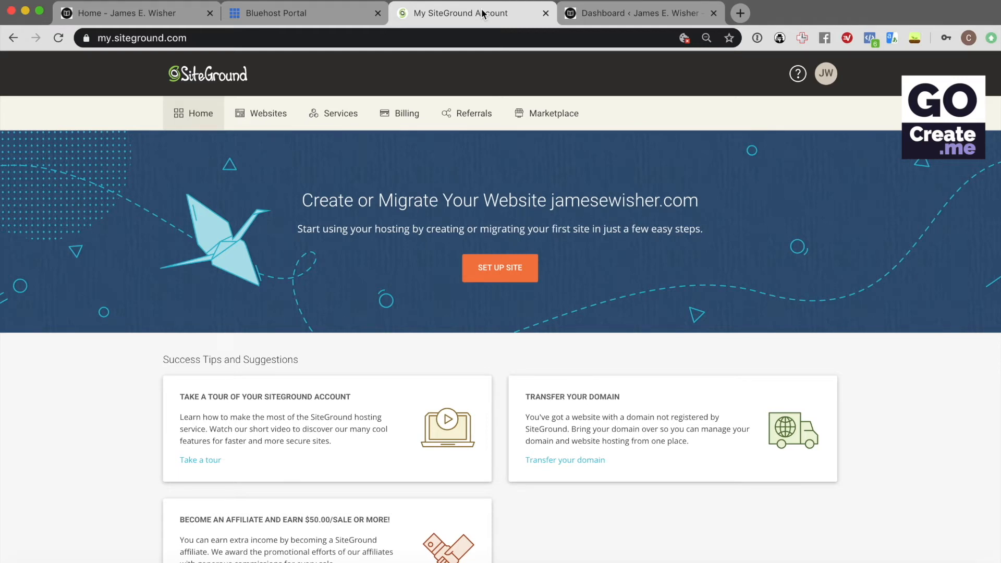
Glance at the site's WordPress dashboard, then bring up the Bluehost portal home page
{"action": "left_click", "coordinate": [629, 14]}
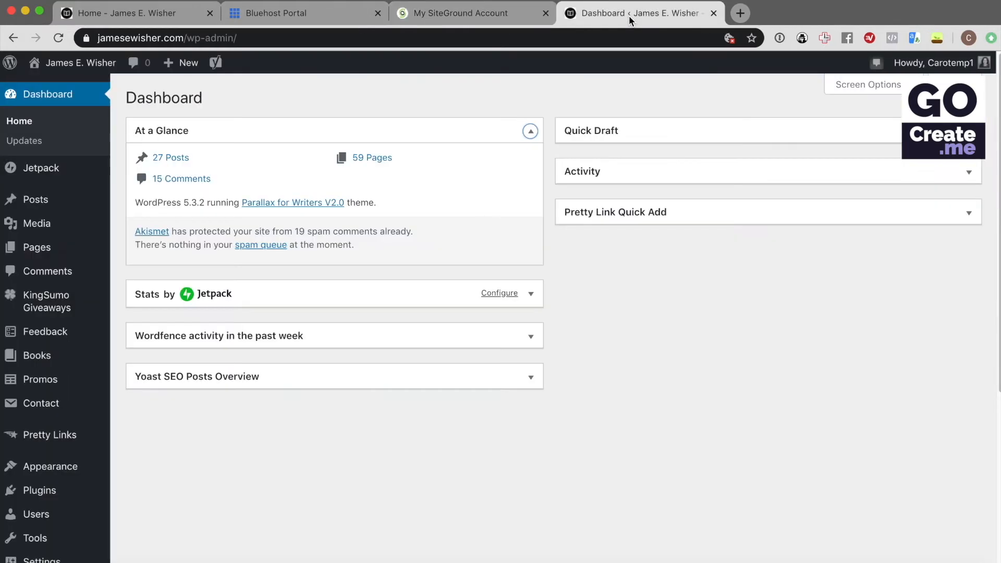
{"action": "left_click", "coordinate": [308, 14]}
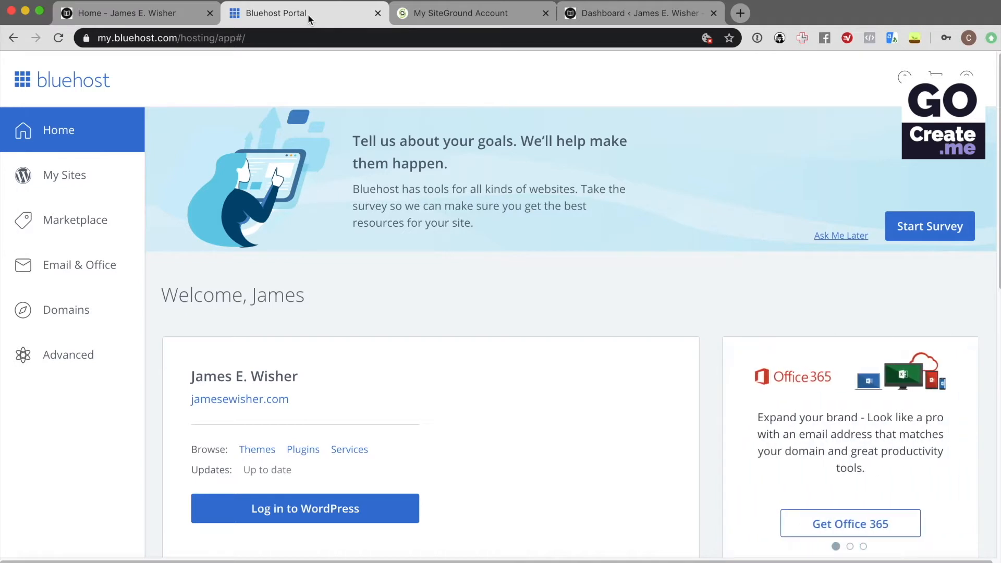
Return to the SiteGround account home page offering to create or migrate a site
{"action": "left_click", "coordinate": [486, 13]}
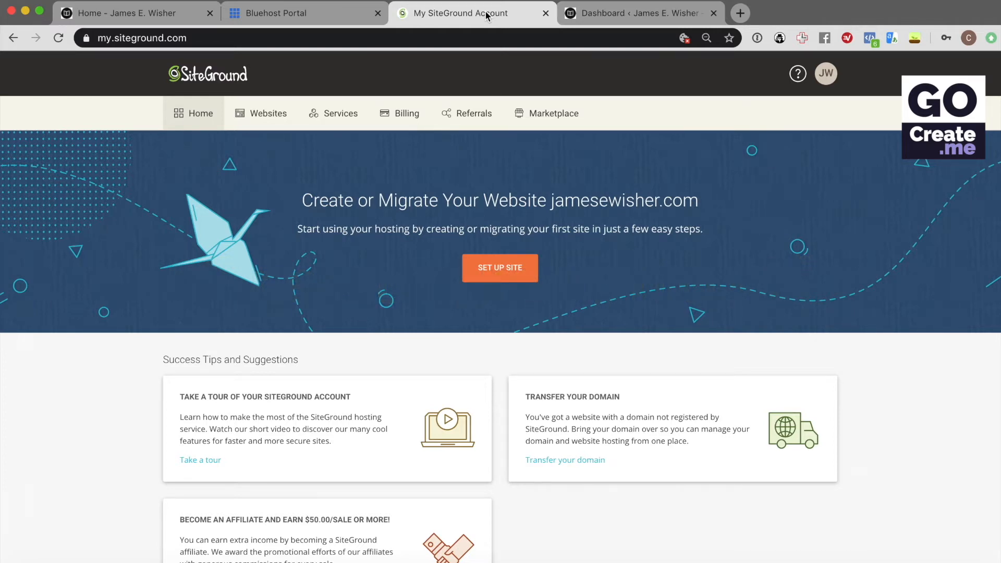
{"action": "left_click", "coordinate": [319, 13]}
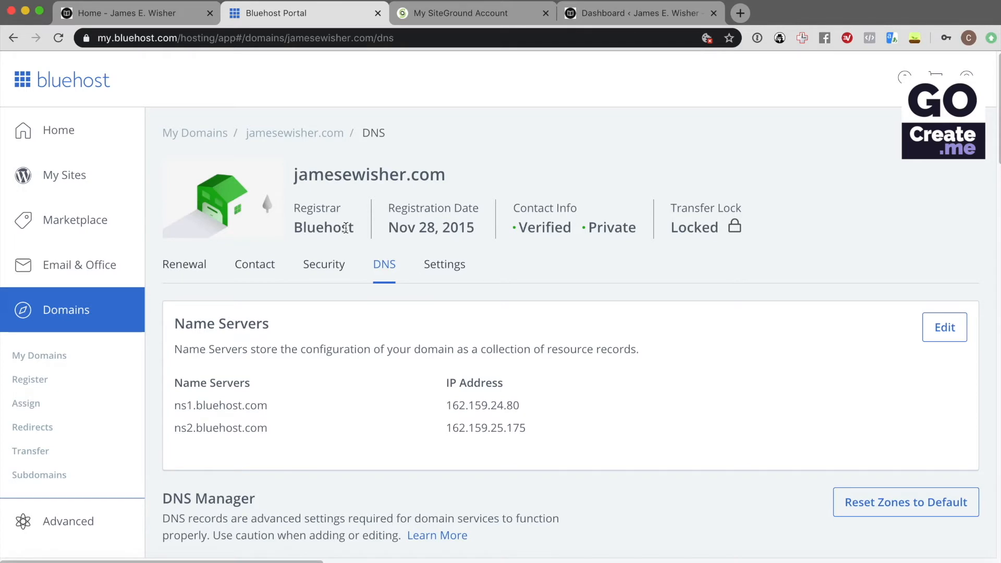
Review the two Bluehost name servers and the A record 50.87.253.125, then return to SiteGround
{"action": "scroll", "coordinate": [365, 261], "scroll_direction": "down", "scroll_amount": 1}
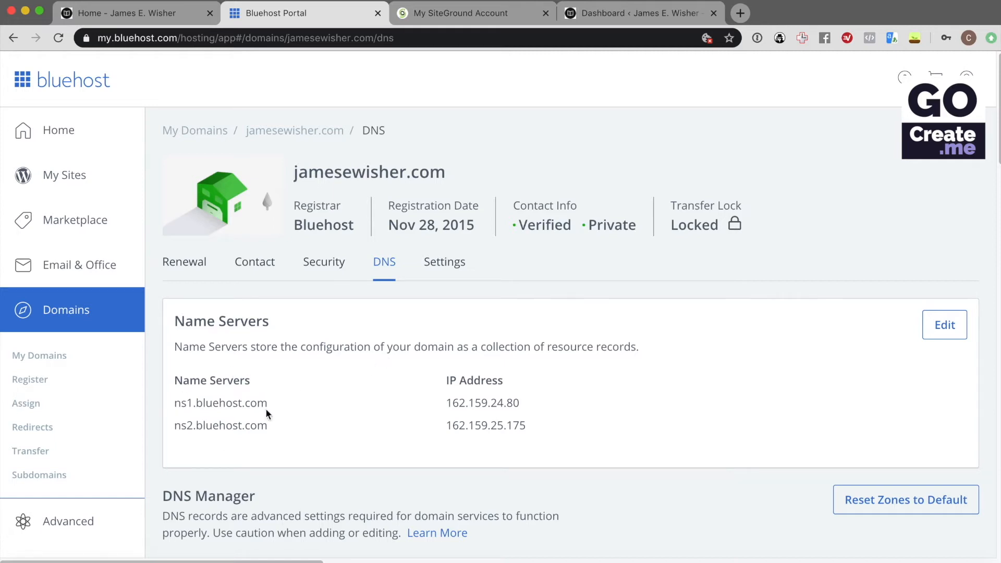
{"action": "scroll", "coordinate": [297, 419], "scroll_direction": "down", "scroll_amount": 5}
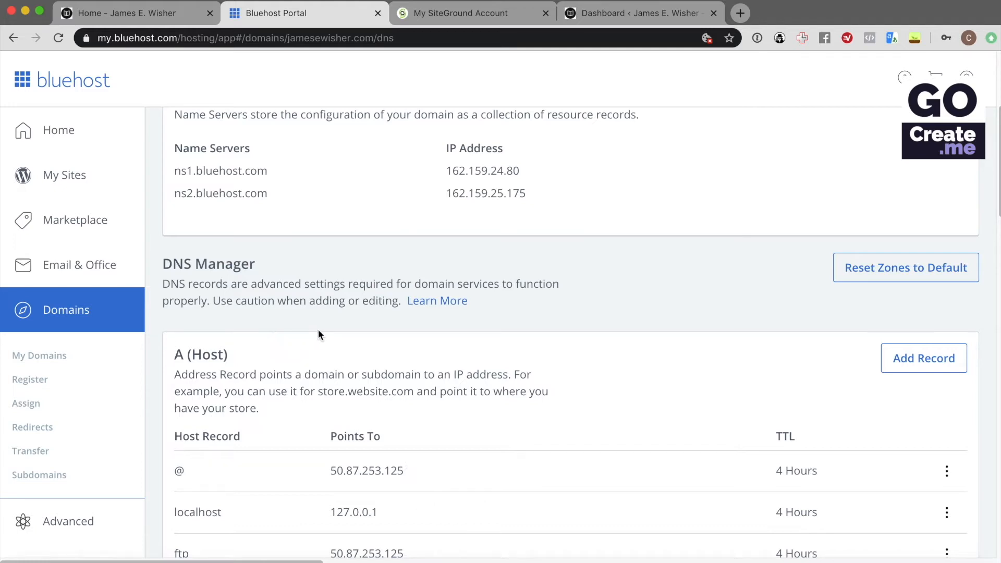
{"action": "scroll", "coordinate": [319, 335], "scroll_direction": "up", "scroll_amount": 5}
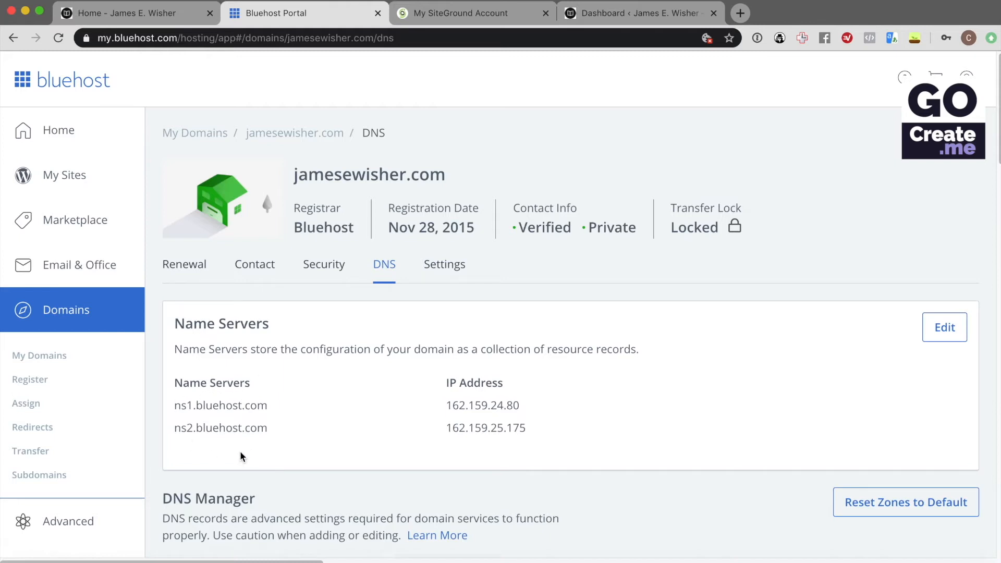
{"action": "left_click", "coordinate": [505, 17]}
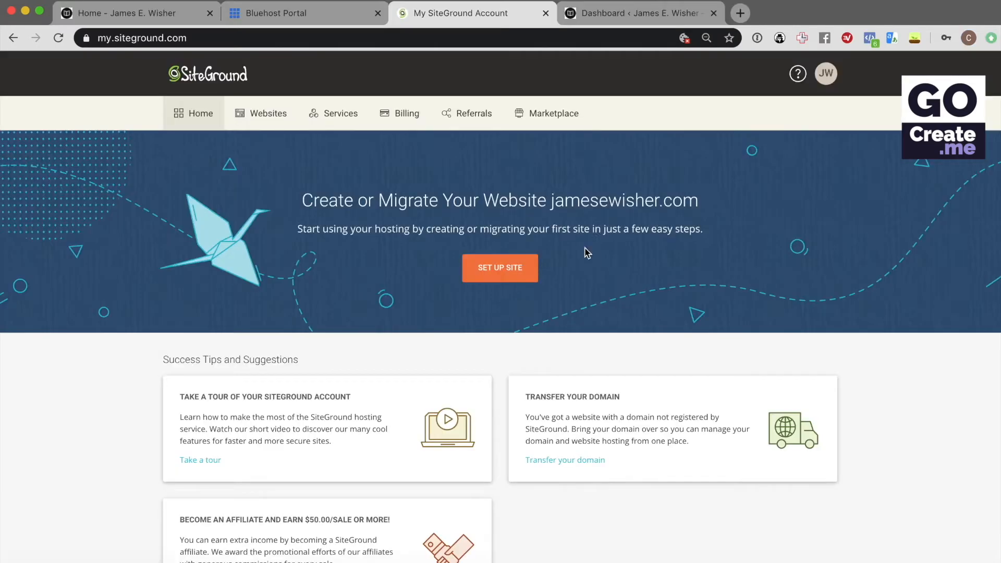
Create jamesewisher.com as a WordPress Automigration site, finishing without the SG Site Scanner extra
{"action": "left_click", "coordinate": [497, 269]}
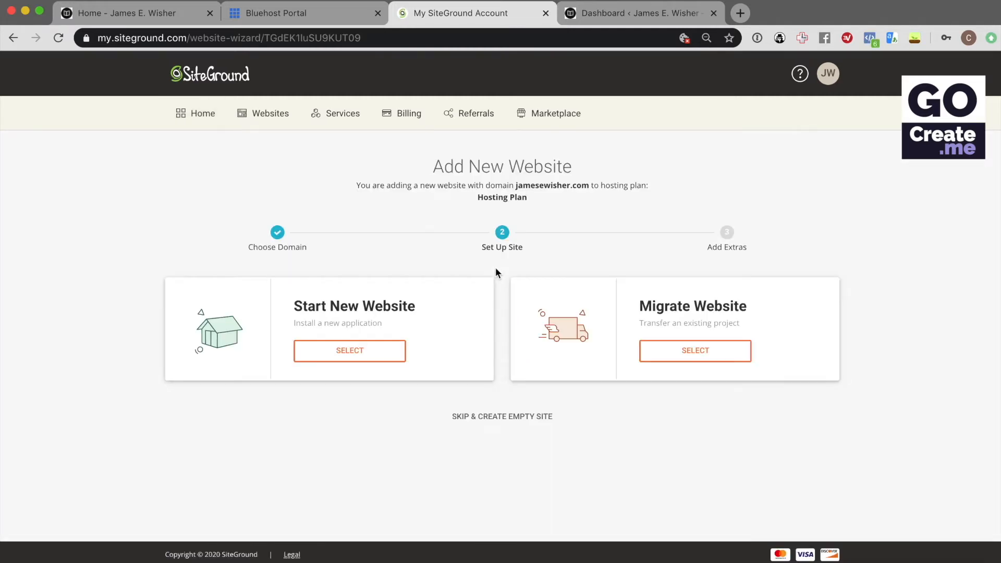
{"action": "left_click", "coordinate": [699, 355]}
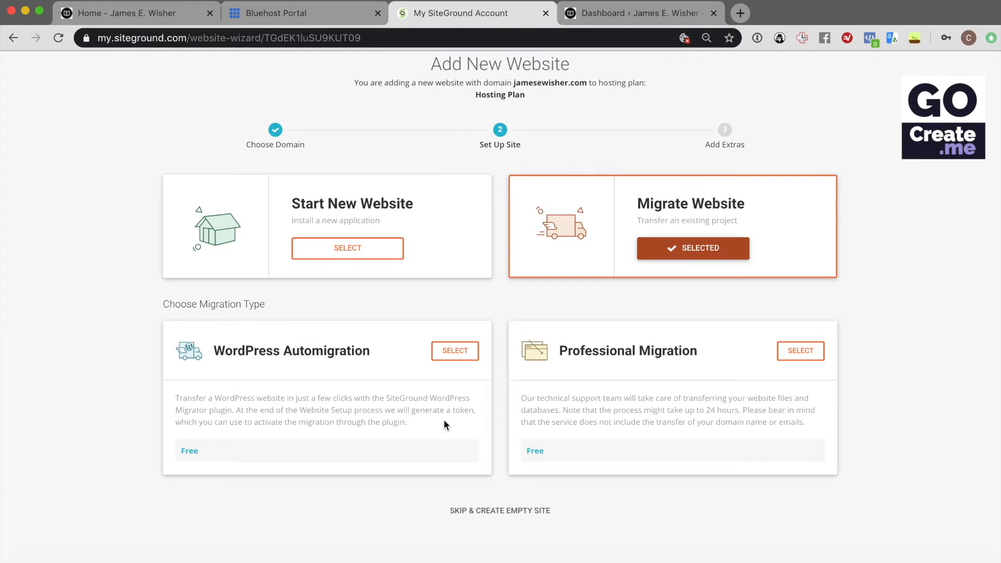
{"action": "left_click", "coordinate": [456, 352]}
{"action": "left_click", "coordinate": [456, 353]}
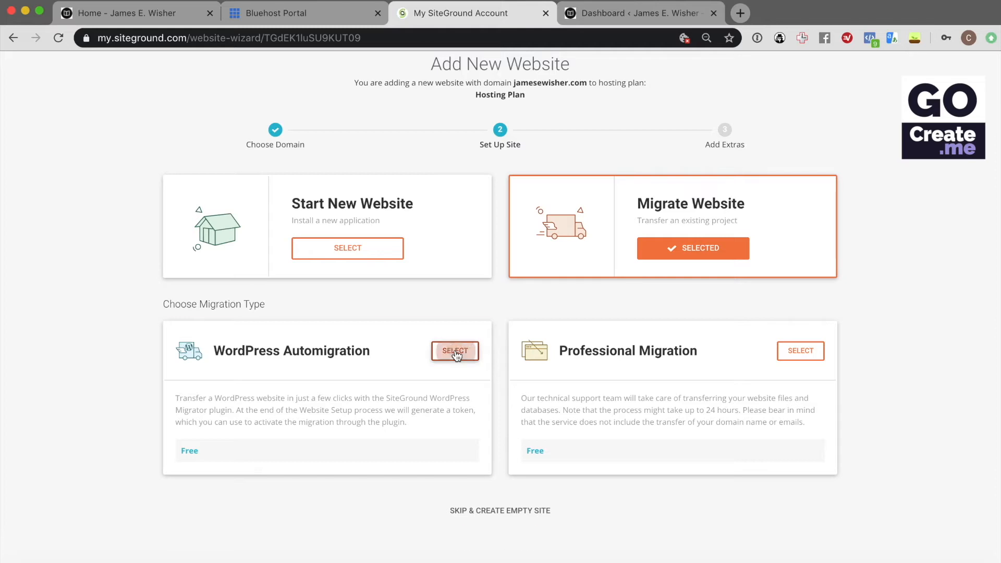
{"action": "left_click", "coordinate": [492, 506]}
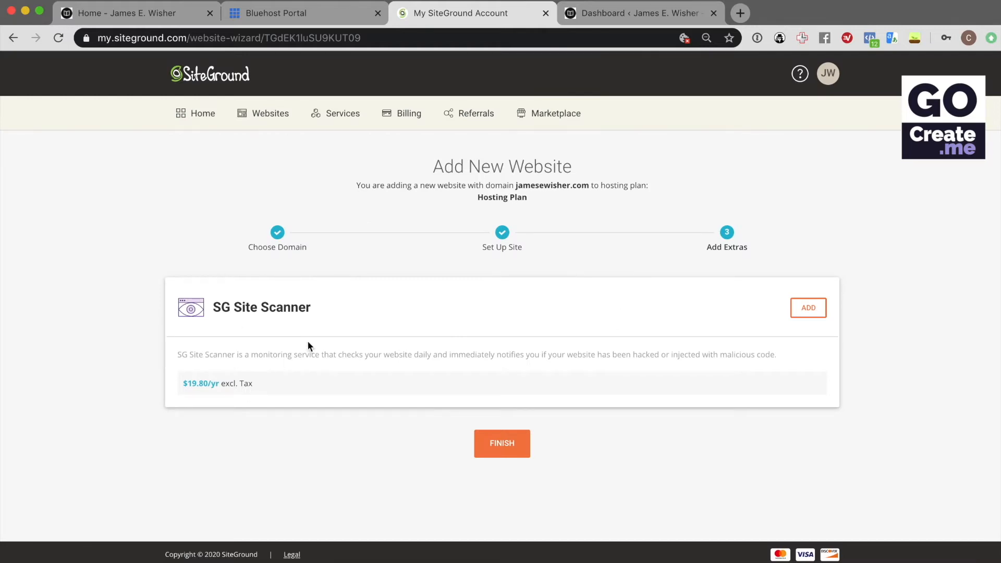
{"action": "left_click", "coordinate": [502, 443]}
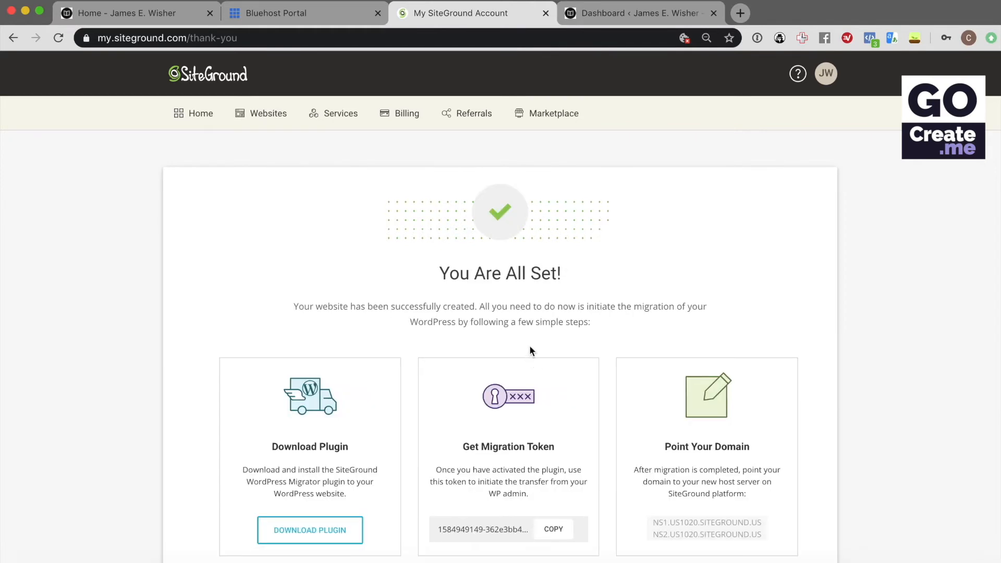
Download the SiteGround WordPress Migrator plugin zip from the You Are All Set! page
{"action": "scroll", "coordinate": [532, 346], "scroll_direction": "down", "scroll_amount": 3}
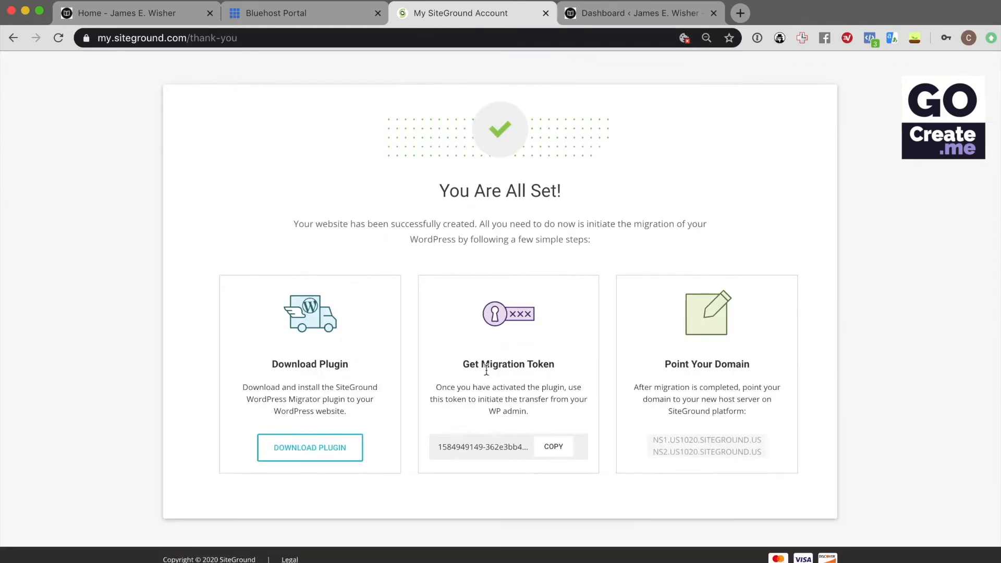
{"action": "left_click", "coordinate": [331, 454]}
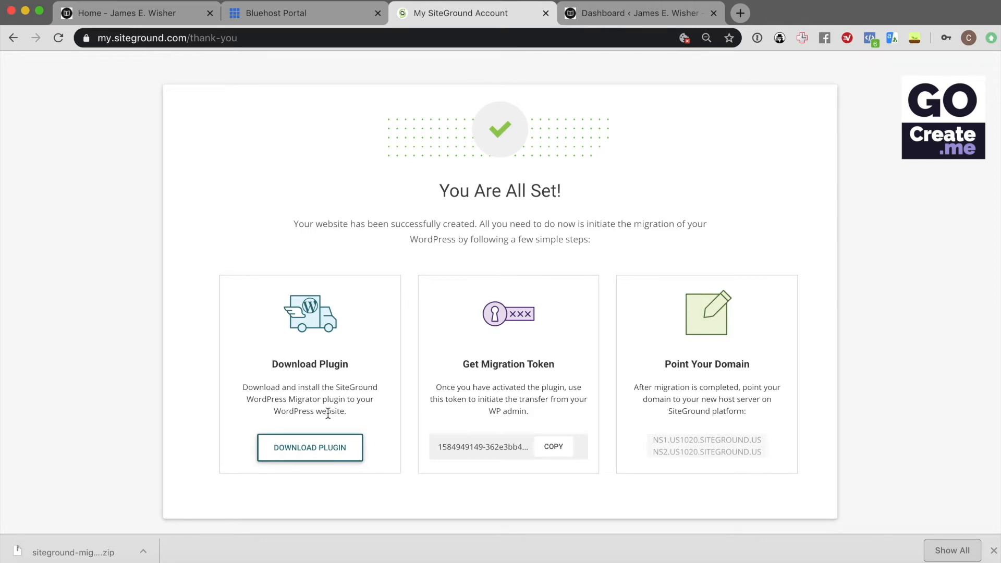
Upload siteground-migrator.zip through Plugins > Add New and install it on the WordPress site
{"action": "left_click", "coordinate": [621, 13]}
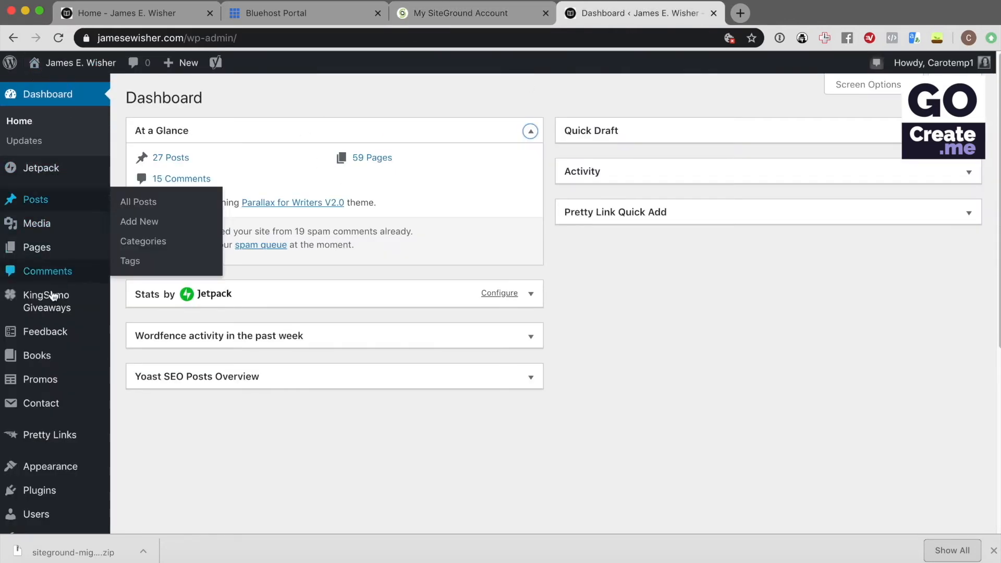
{"action": "scroll", "coordinate": [60, 428], "scroll_direction": "down", "scroll_amount": 2}
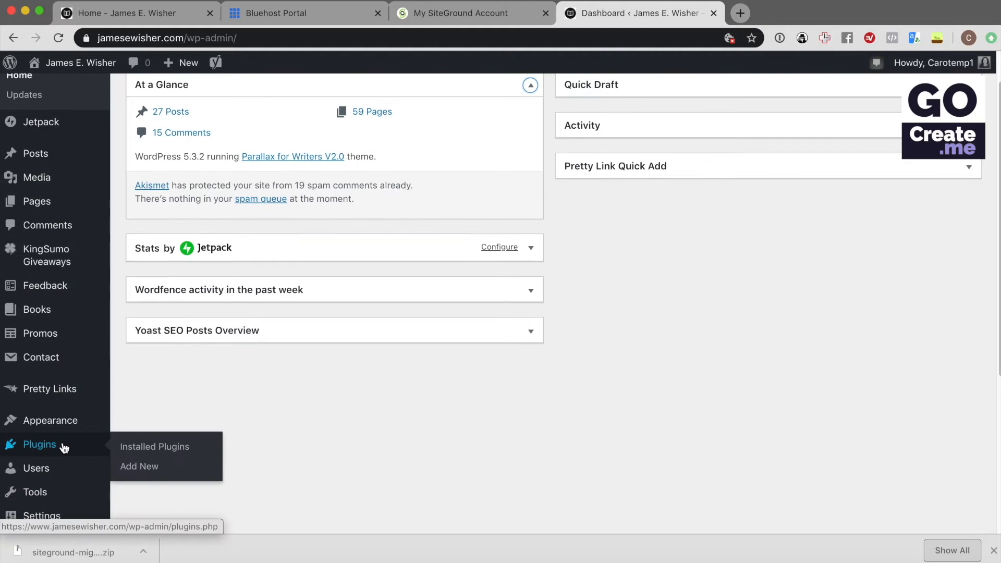
{"action": "left_click", "coordinate": [64, 448]}
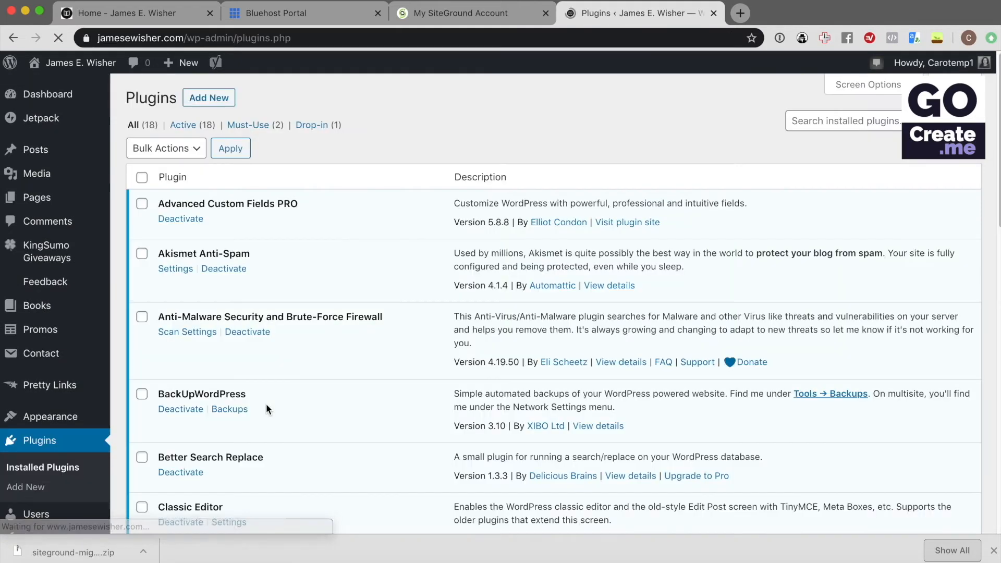
{"action": "left_click", "coordinate": [210, 99]}
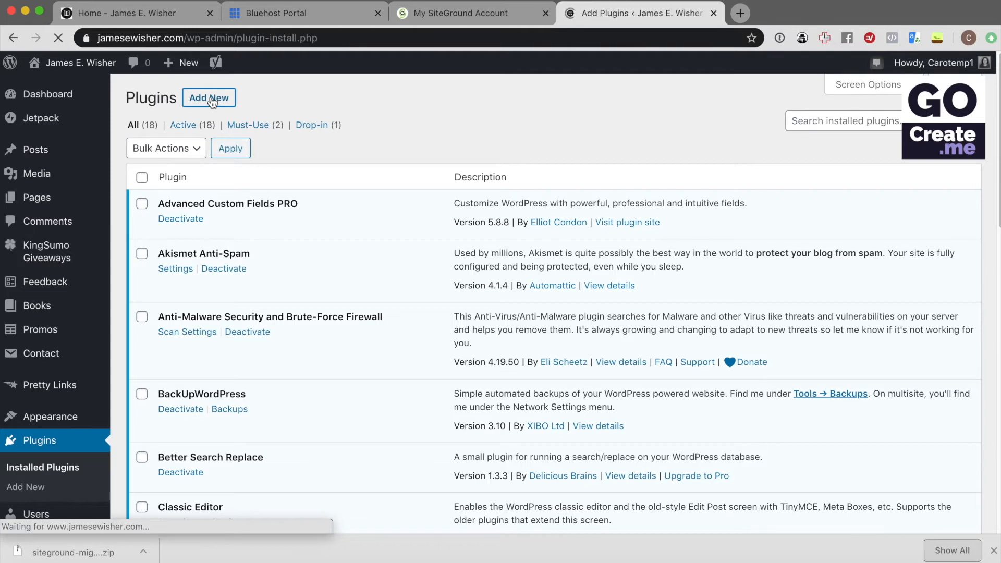
{"action": "left_click", "coordinate": [254, 99]}
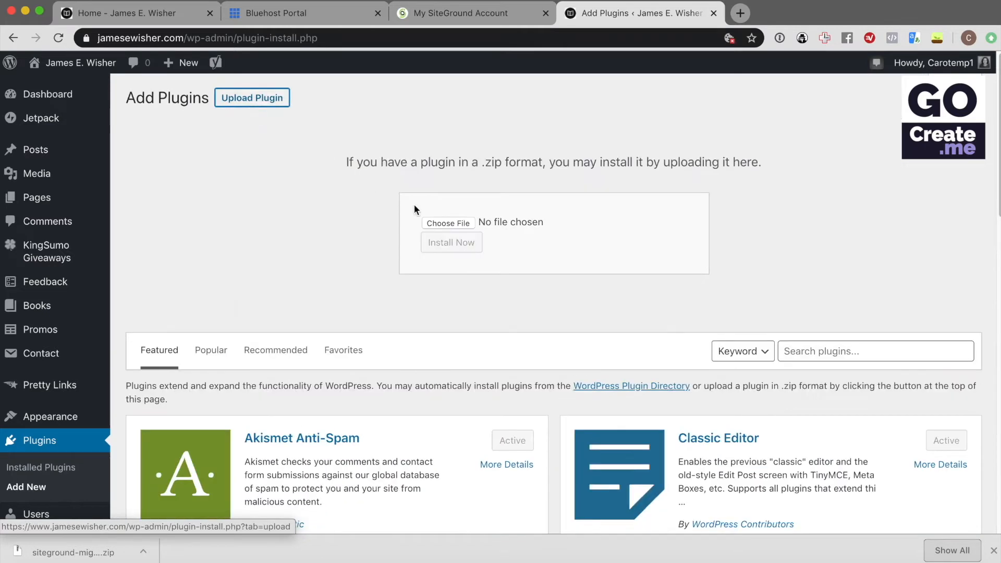
{"action": "left_click", "coordinate": [462, 224]}
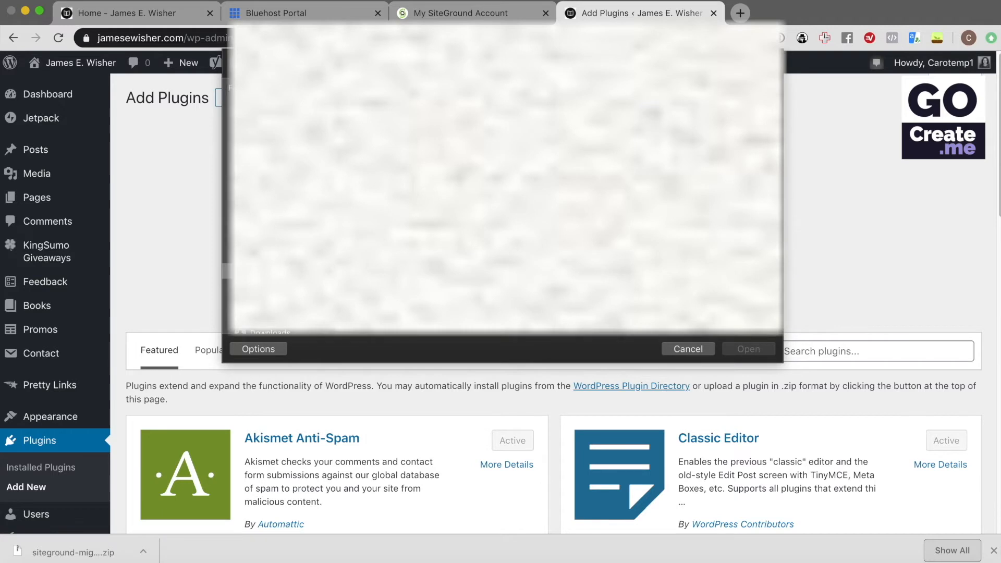
{"action": "left_click", "coordinate": [449, 120]}
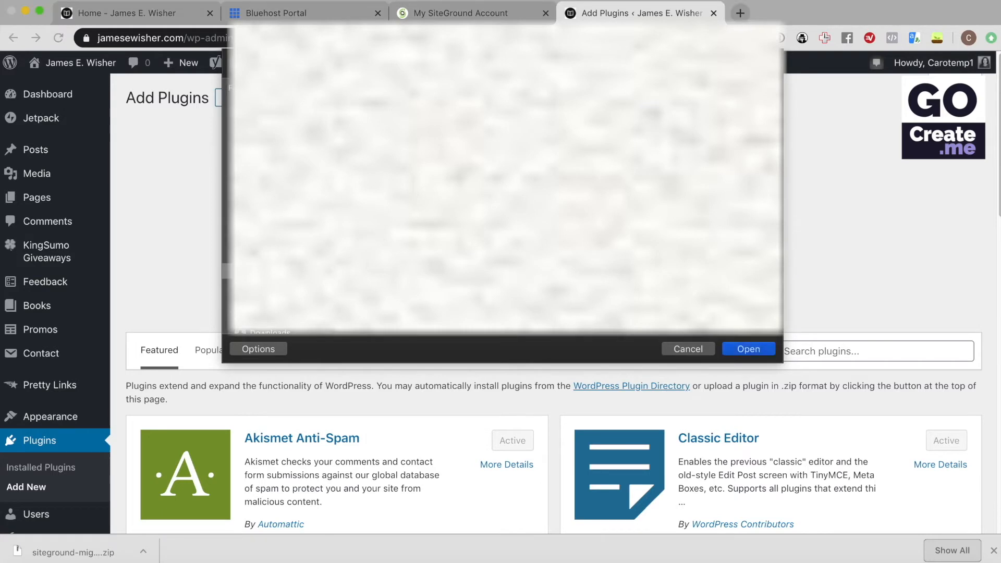
{"action": "left_click", "coordinate": [749, 349]}
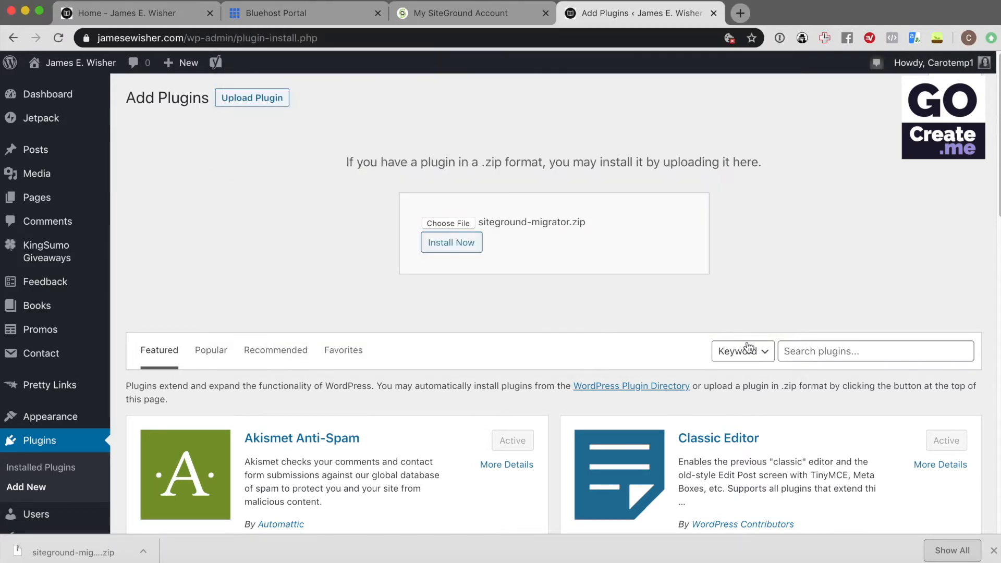
{"action": "left_click", "coordinate": [457, 250]}
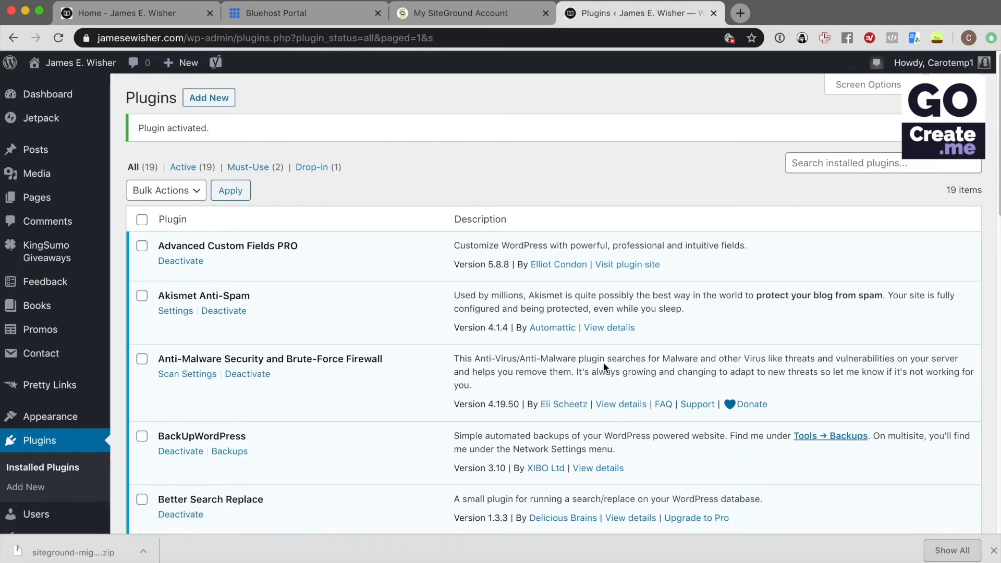
Copy the SiteGround migration token, then return to the WordPress Plugins list showing SG Migrator
{"action": "left_click", "coordinate": [470, 16]}
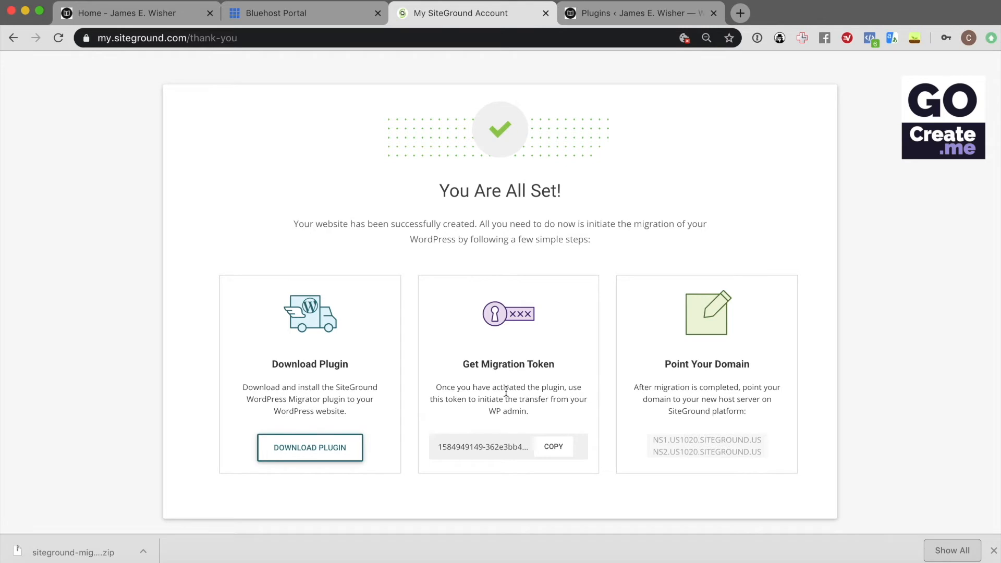
{"action": "left_click", "coordinate": [552, 446]}
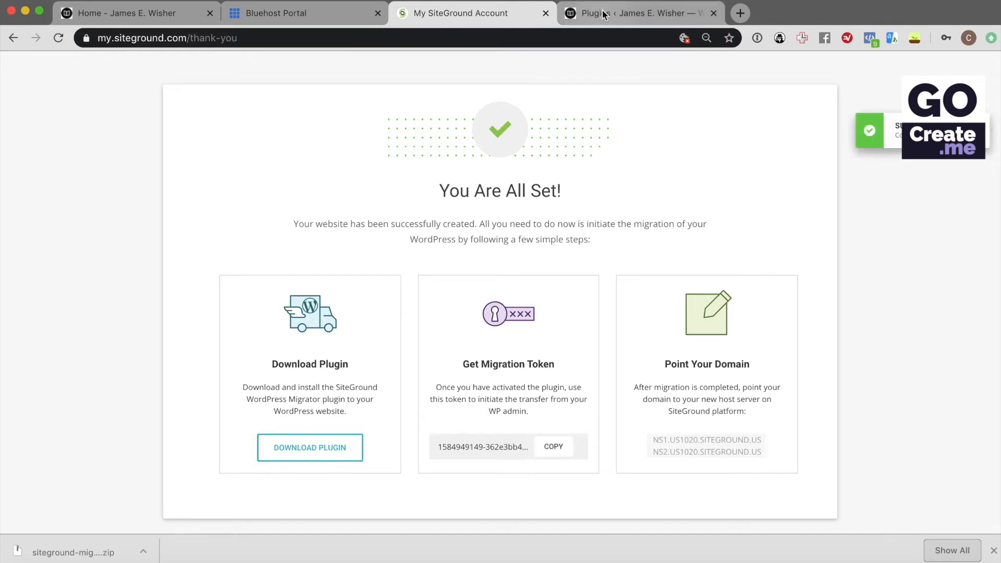
{"action": "left_click", "coordinate": [618, 11]}
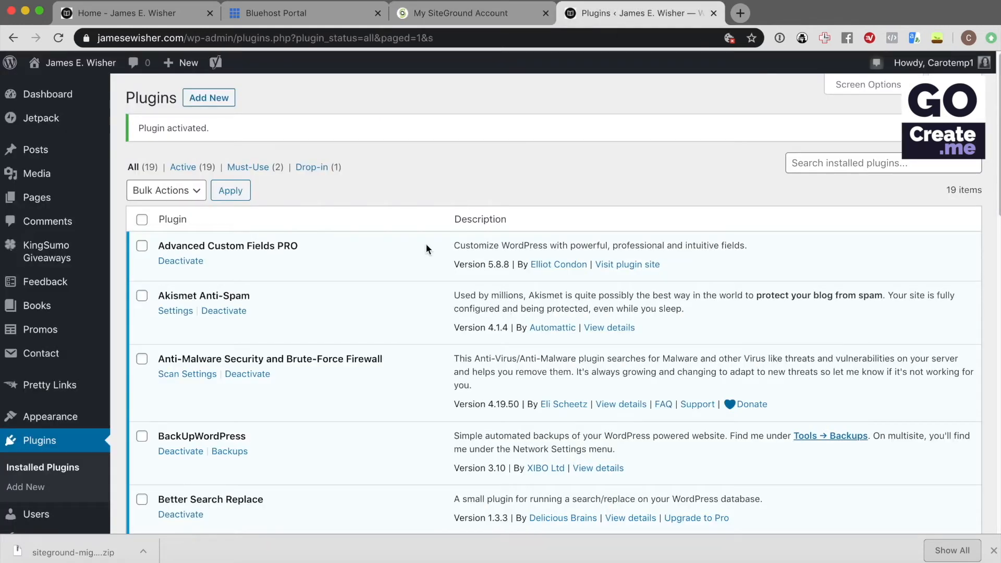
{"action": "scroll", "coordinate": [130, 337], "scroll_direction": "down", "scroll_amount": 1}
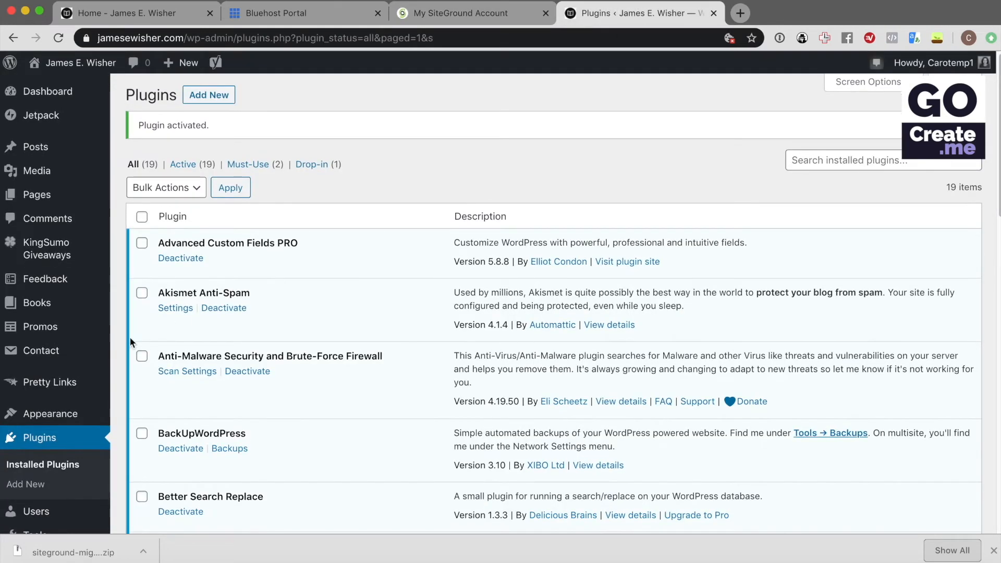
{"action": "scroll", "coordinate": [114, 346], "scroll_direction": "down", "scroll_amount": 6}
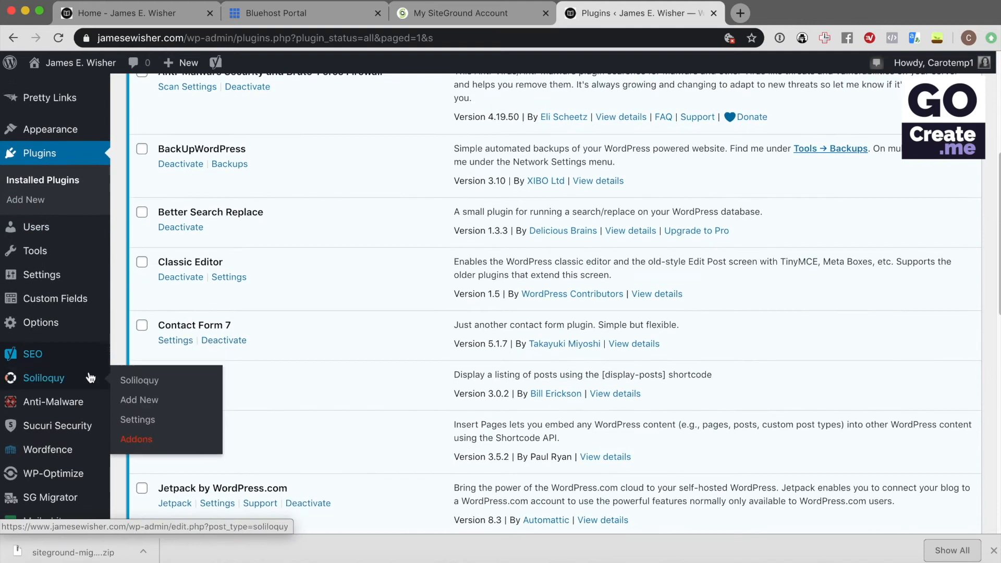
{"action": "scroll", "coordinate": [37, 469], "scroll_direction": "down", "scroll_amount": 2}
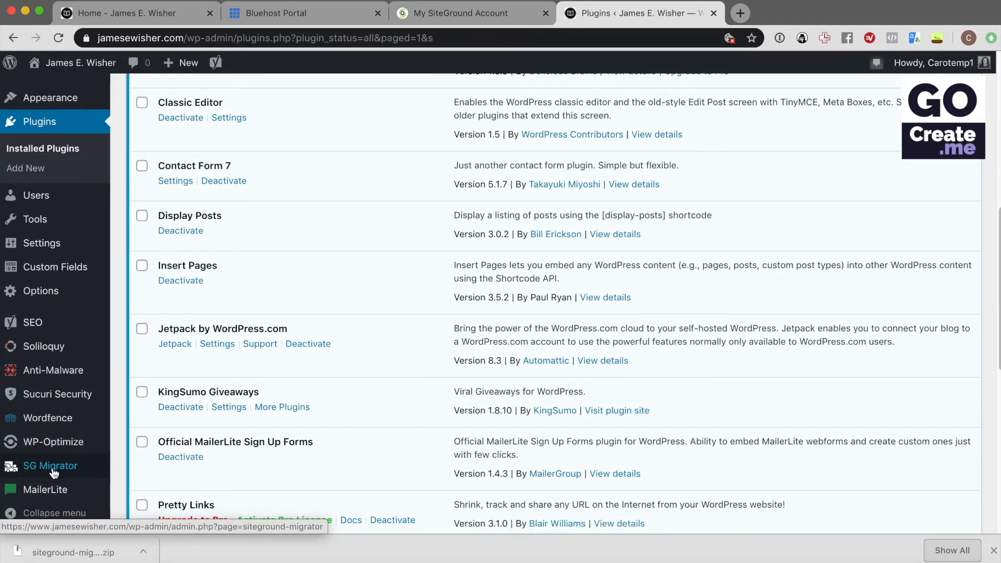
In SG Migrator, paste the migration token, enter the email address, and initiate the transfer
{"action": "left_click", "coordinate": [60, 469]}
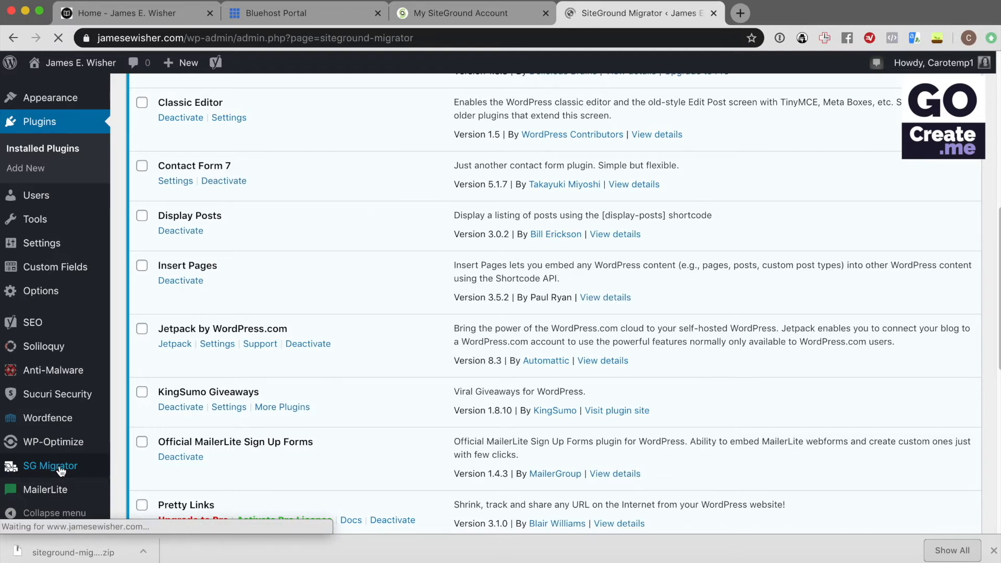
{"action": "left_click", "coordinate": [208, 256]}
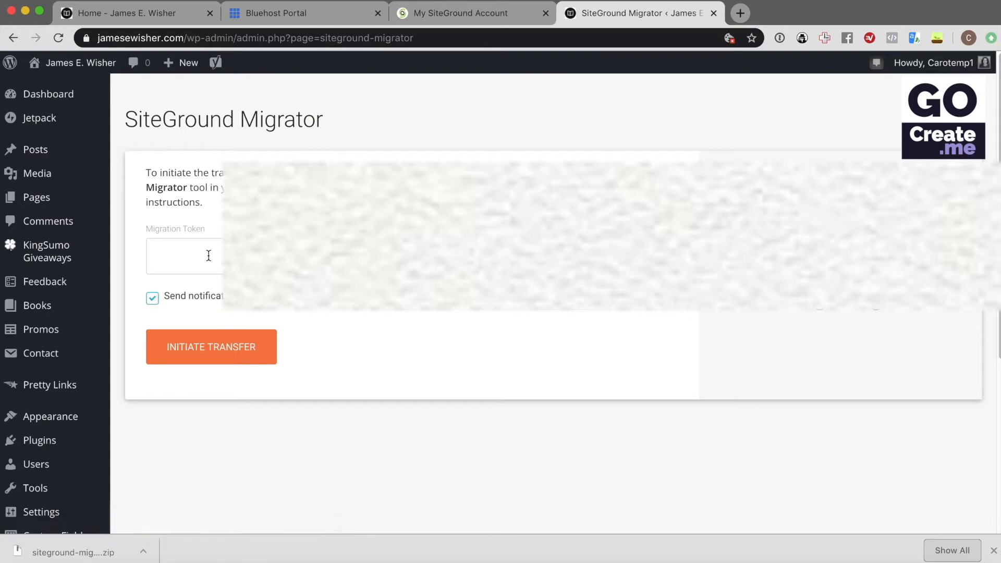
{"action": "key", "text": "super+v"}
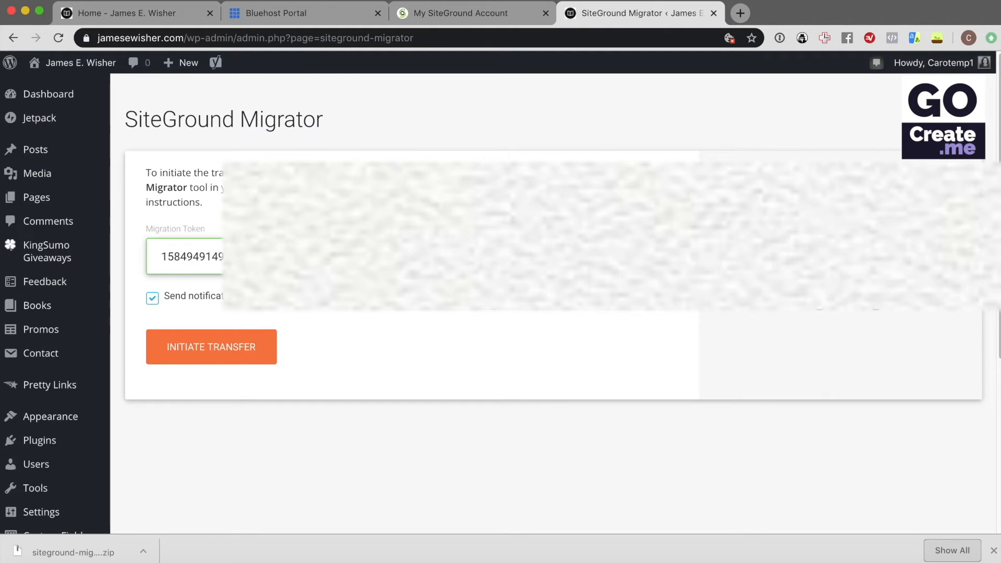
{"action": "type", "text": "c"}
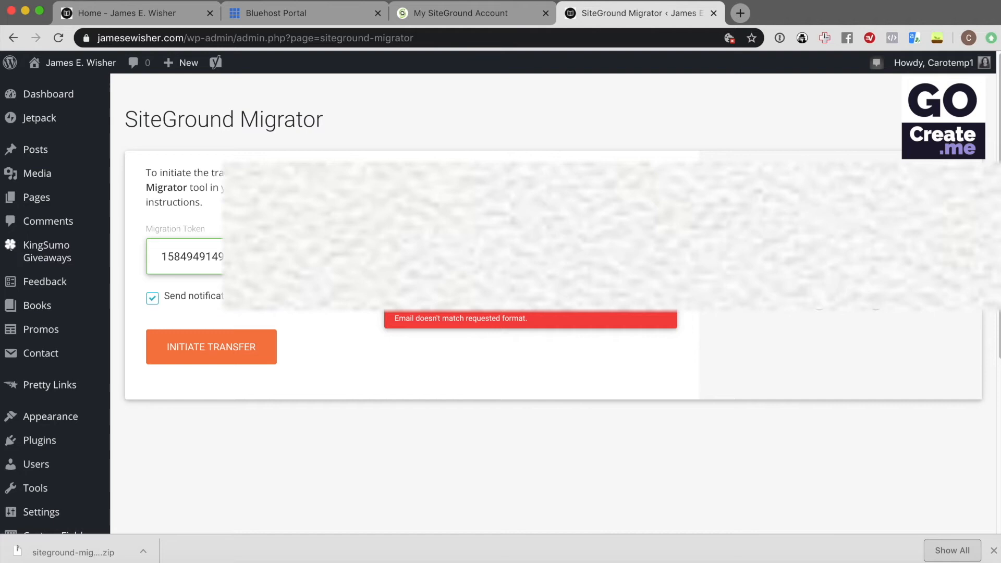
{"action": "type", "text": "e"}
{"action": "left_click", "coordinate": [179, 353]}
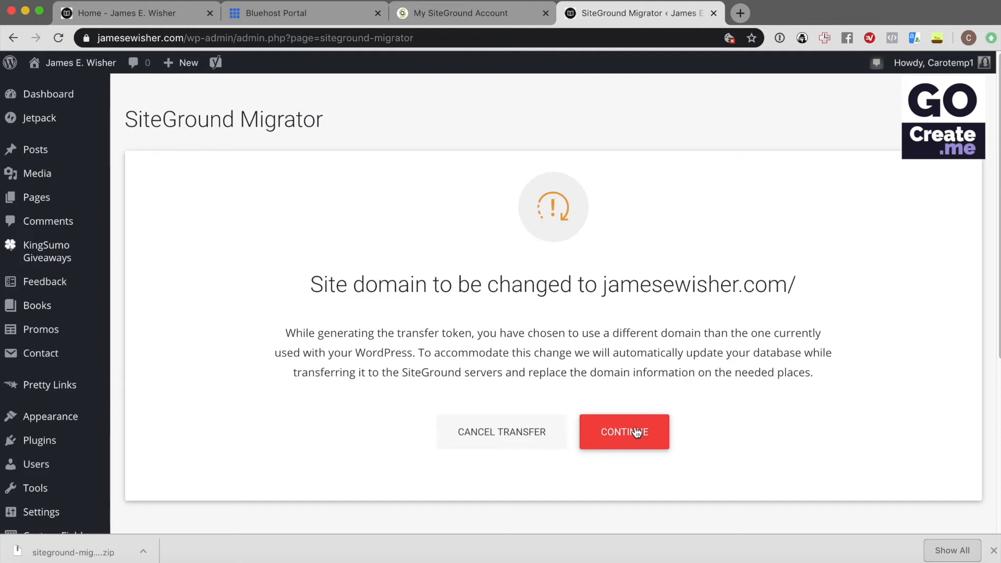
Accept the domain change to jamesewisher.com/ and wait for the transfer to complete
{"action": "left_click", "coordinate": [636, 431]}
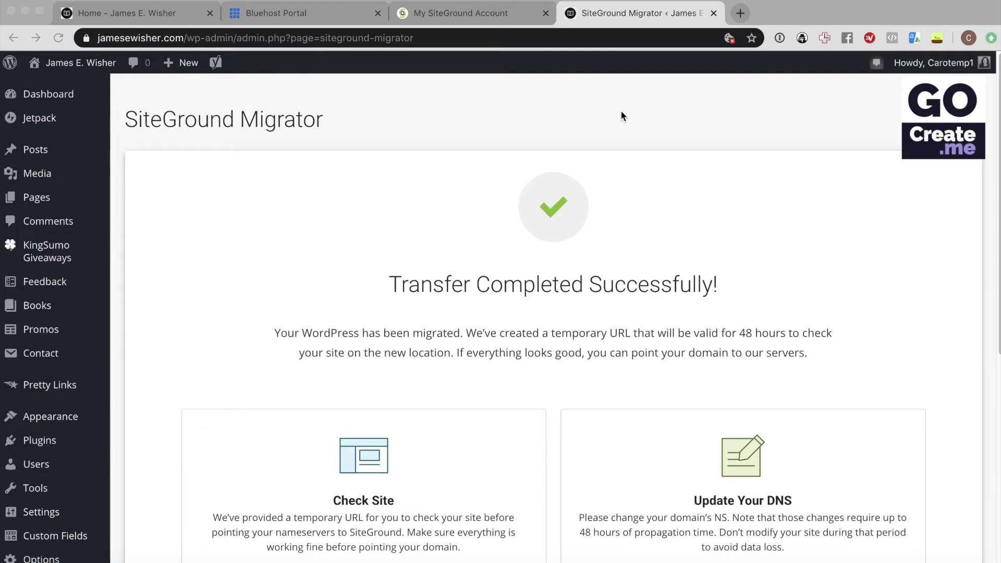
{"action": "scroll", "coordinate": [621, 112], "scroll_direction": "down", "scroll_amount": 3}
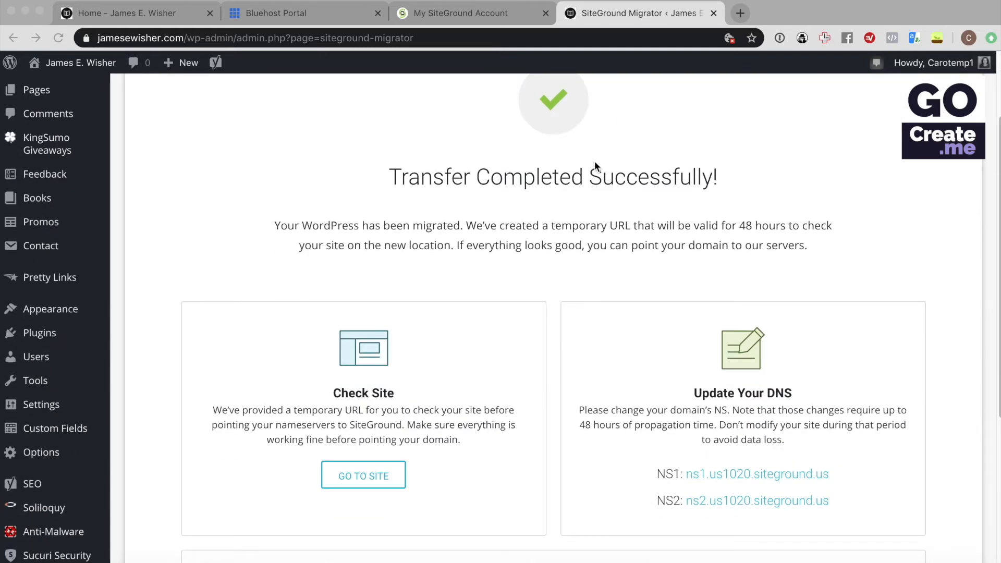
Check the migrated site at its temporary URL, then expand Email in Site Tools
{"action": "left_click", "coordinate": [374, 475]}
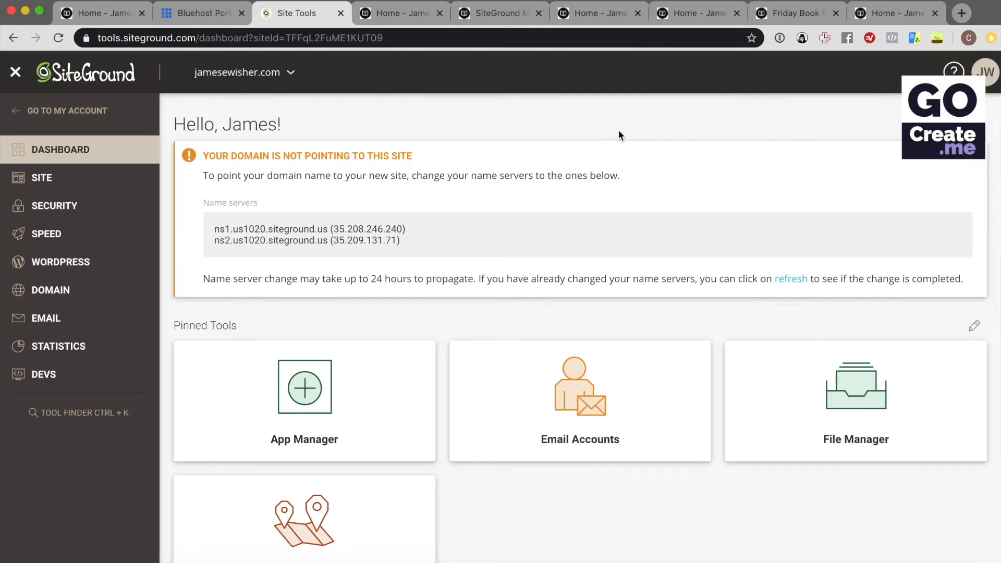
{"action": "left_click", "coordinate": [56, 321]}
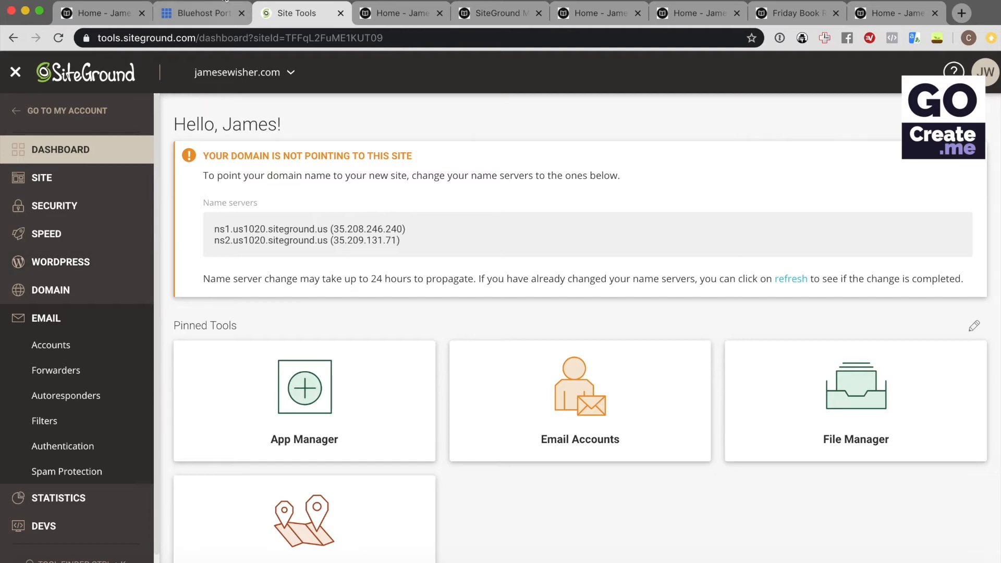
Open Bluehost cPanel's Email Accounts list to see jamesewisher.com's existing mailboxes
{"action": "left_click", "coordinate": [210, 13]}
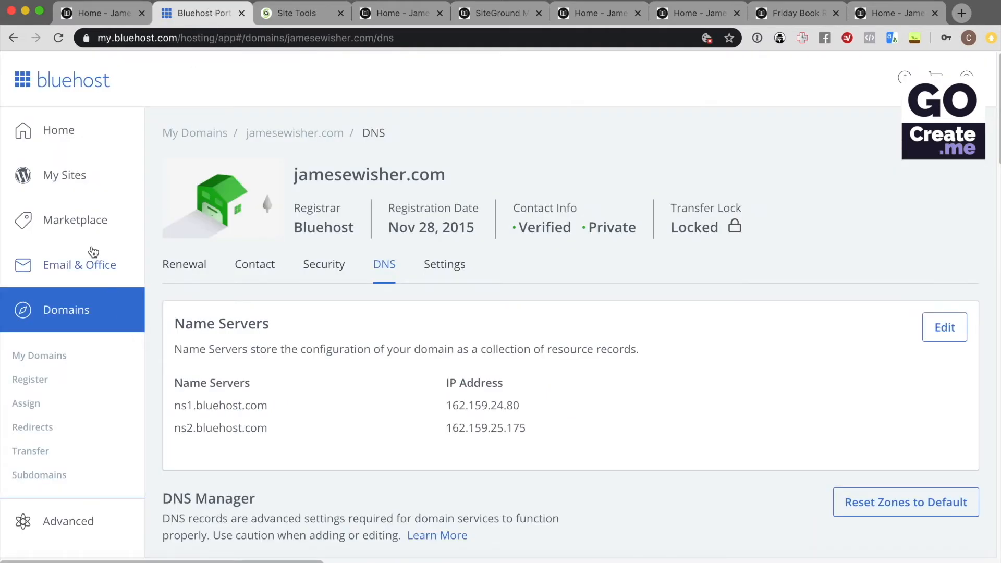
{"action": "left_click", "coordinate": [81, 265]}
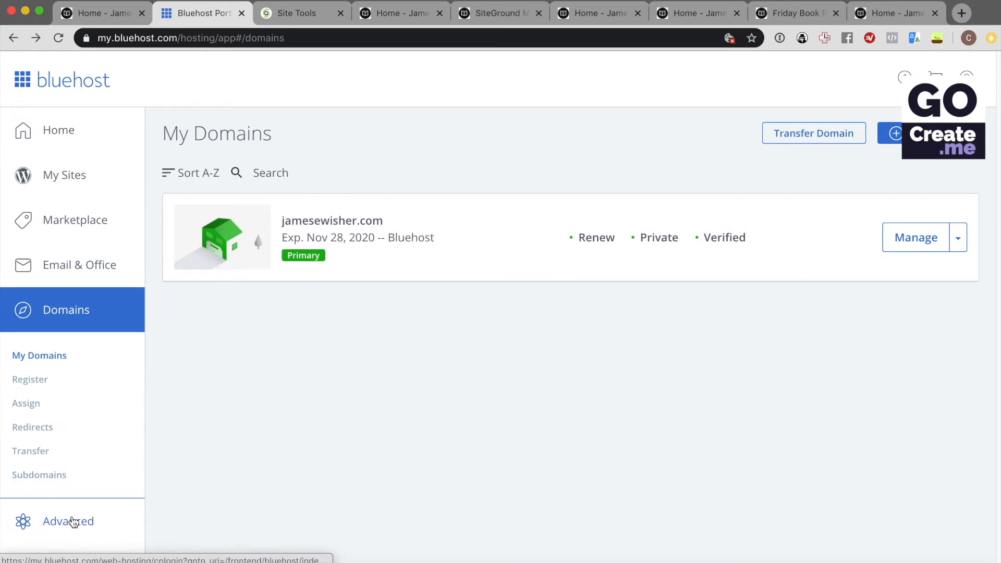
{"action": "left_click", "coordinate": [102, 280]}
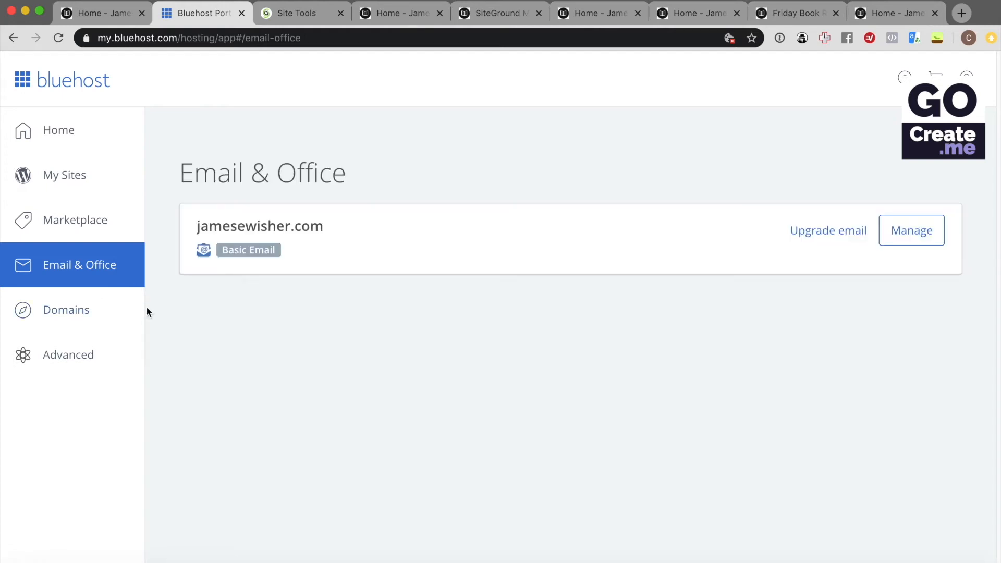
{"action": "left_click", "coordinate": [67, 363]}
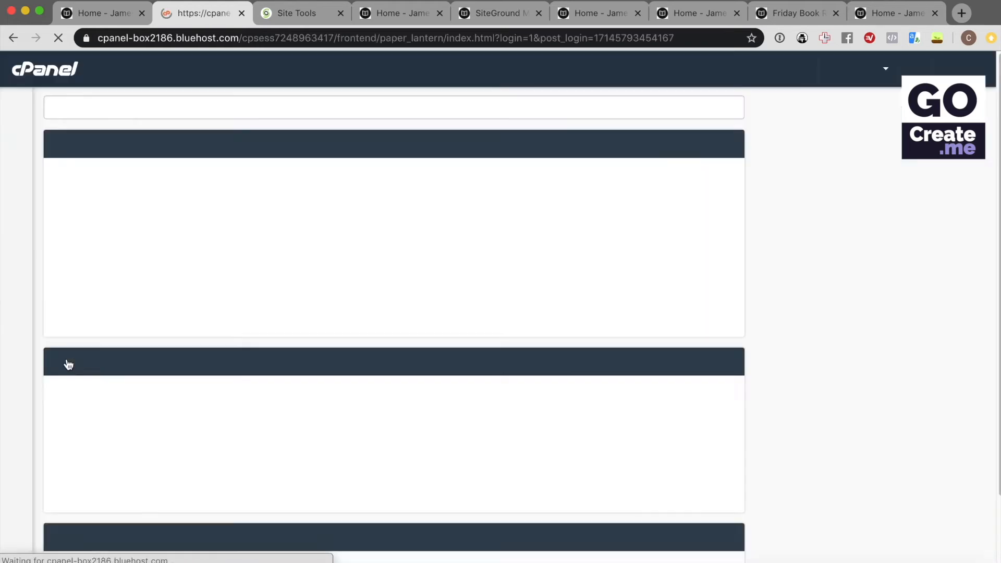
{"action": "scroll", "coordinate": [172, 276], "scroll_direction": "down", "scroll_amount": 5}
{"action": "scroll", "coordinate": [171, 276], "scroll_direction": "down", "scroll_amount": 3}
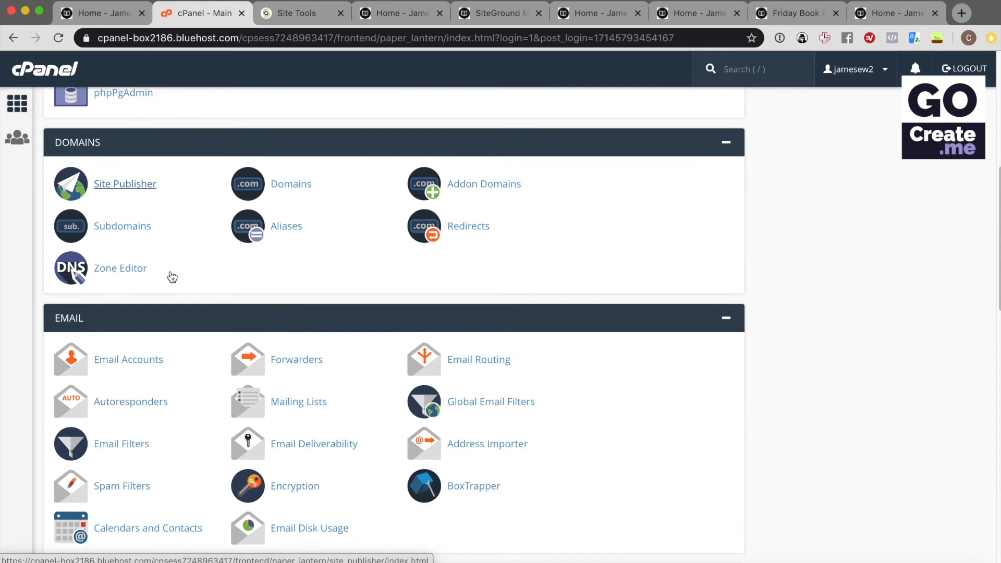
{"action": "left_click", "coordinate": [140, 358]}
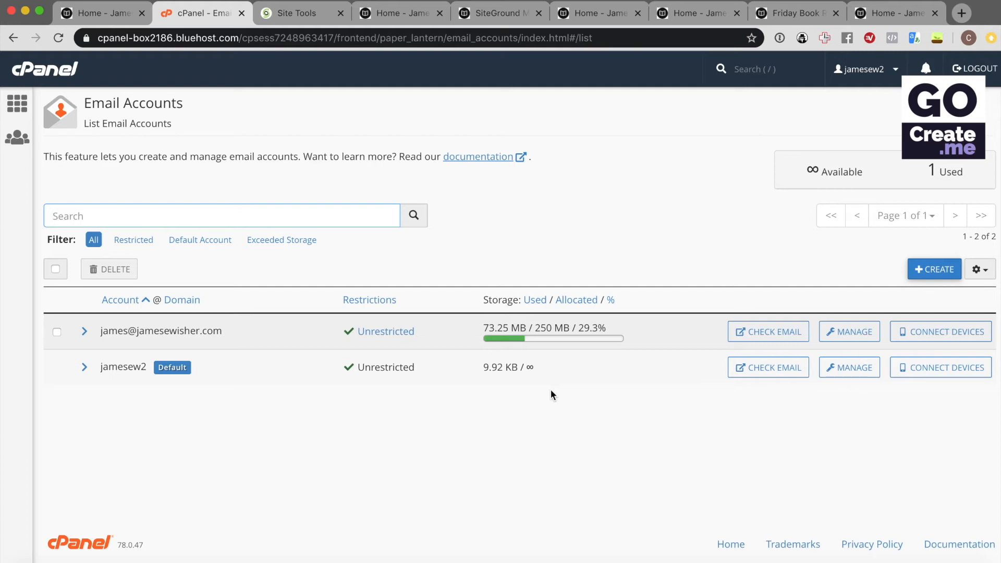
{"action": "left_click", "coordinate": [299, 21]}
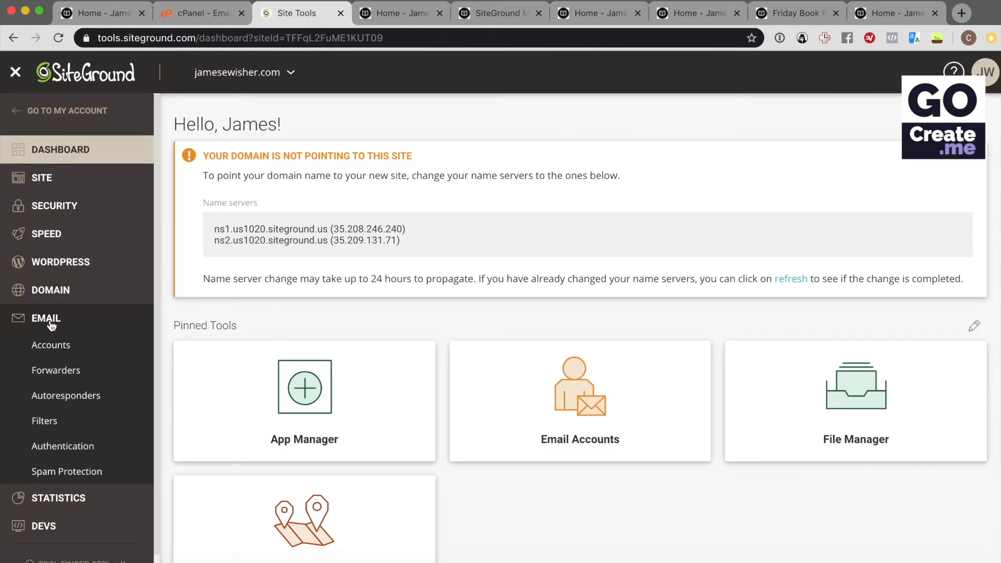
{"action": "left_click", "coordinate": [52, 347]}
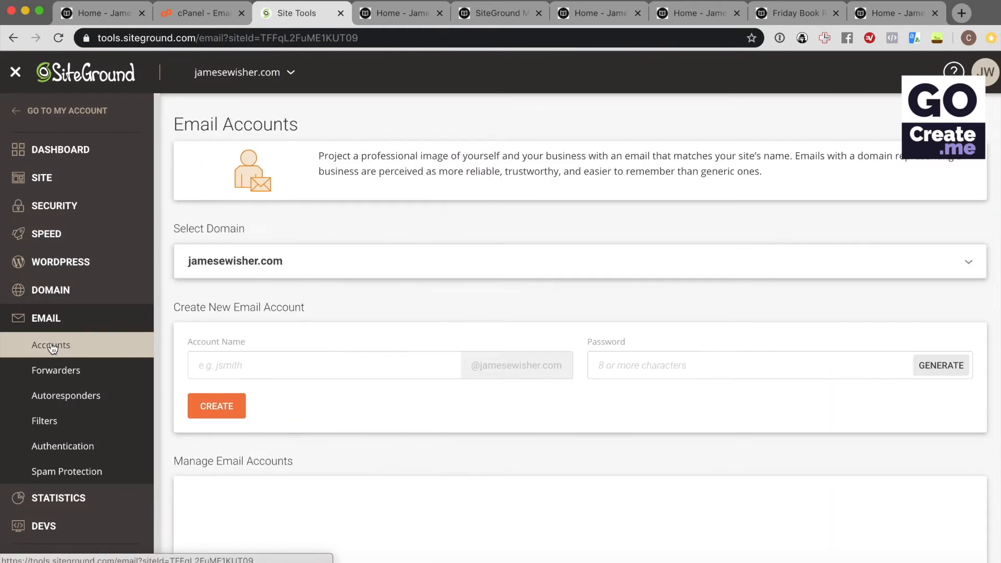
{"action": "left_click", "coordinate": [343, 369]}
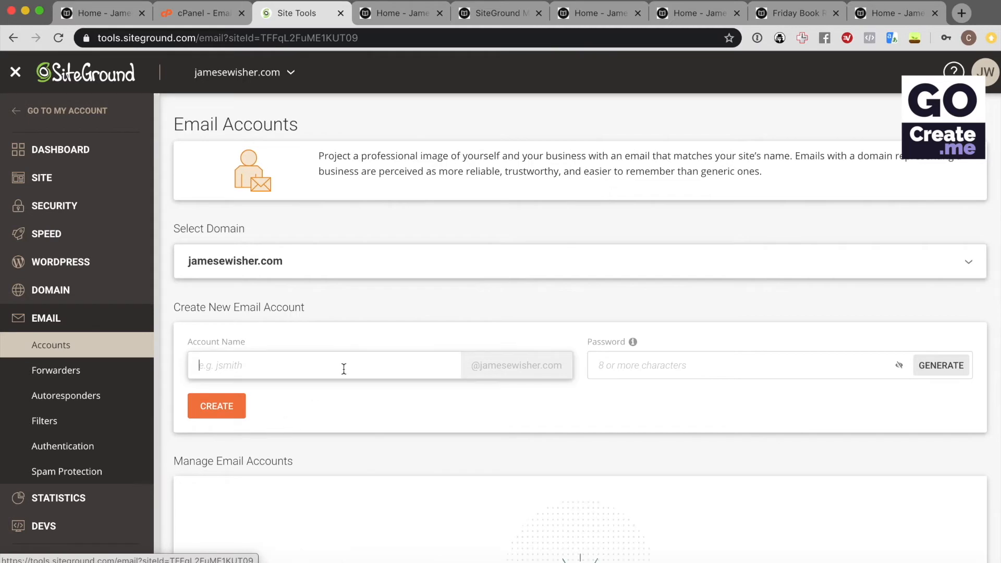
{"action": "key", "text": "Tab"}
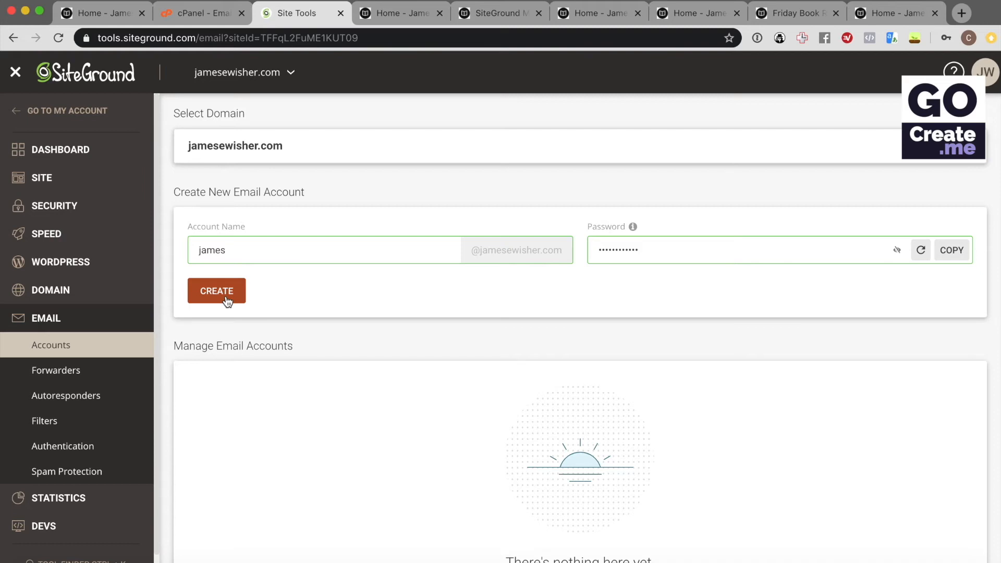
{"action": "left_click", "coordinate": [227, 291]}
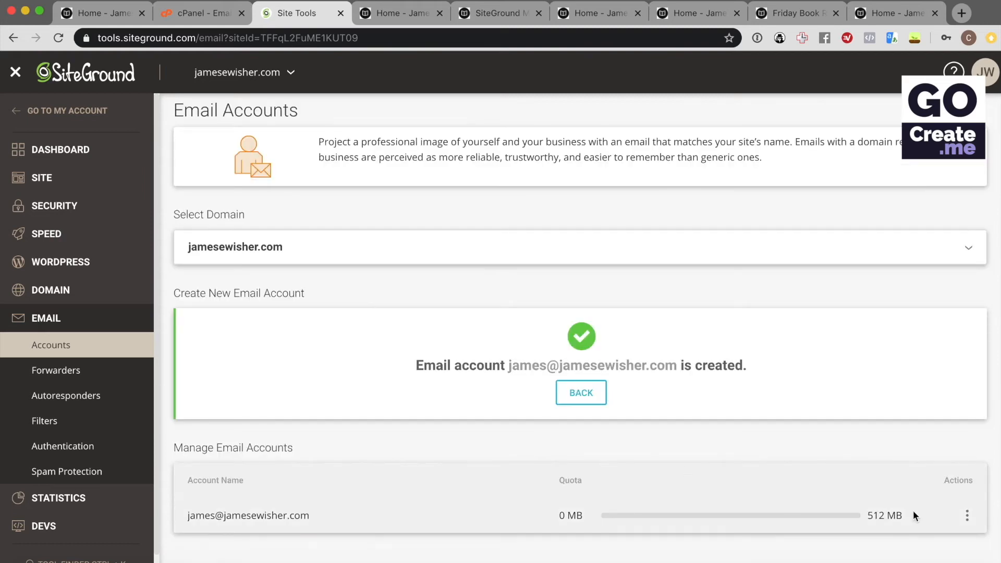
Raise the new mailbox's quota from 512 MB to 1525 MB
{"action": "left_click", "coordinate": [967, 516]}
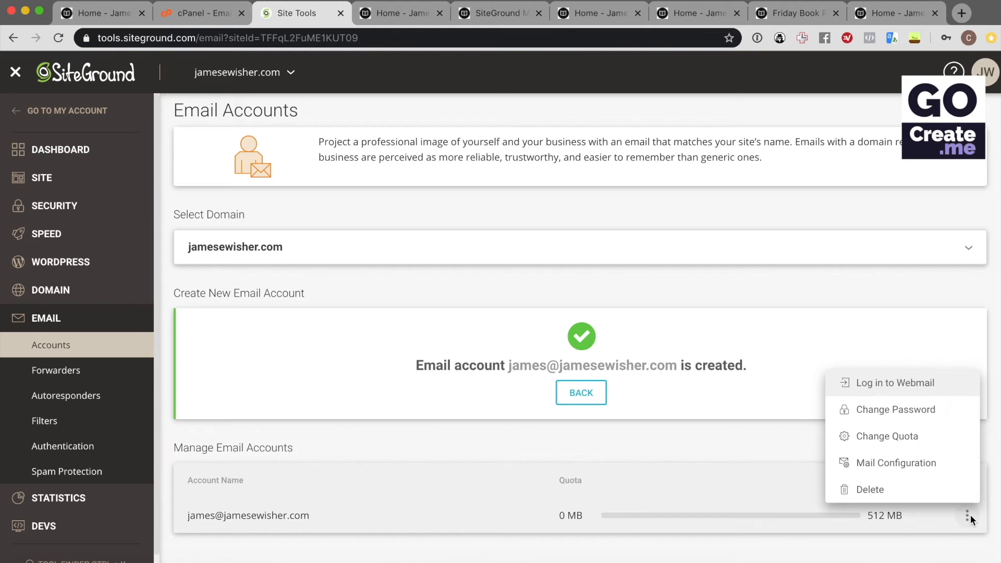
{"action": "left_click", "coordinate": [906, 438]}
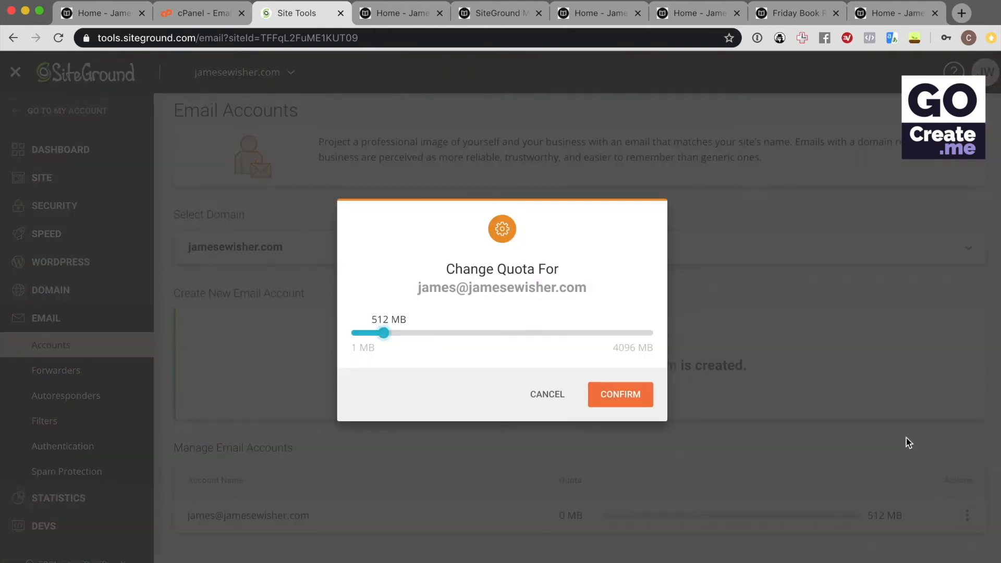
{"action": "left_click_drag", "start_coordinate": [395, 338], "coordinate": [521, 335]}
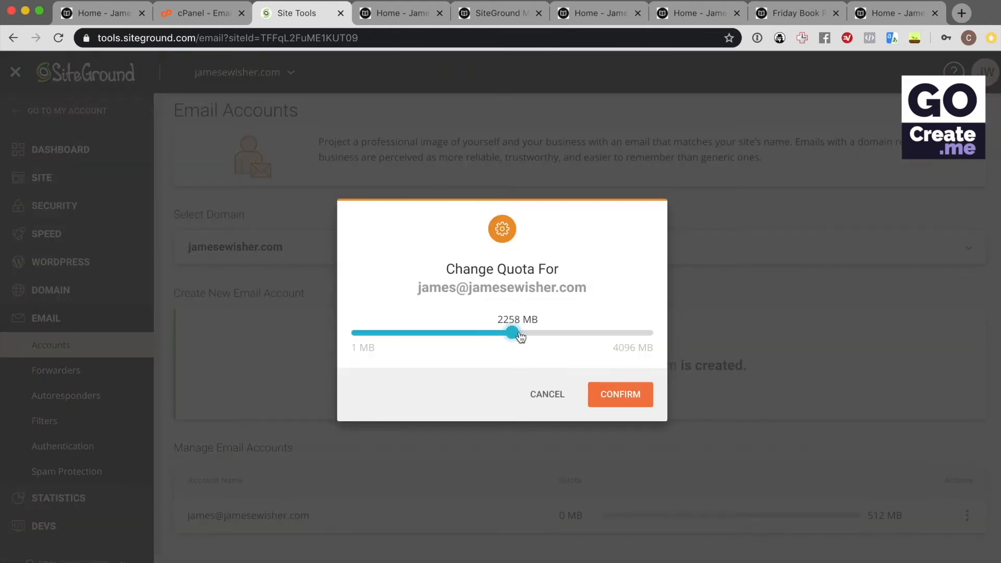
{"action": "left_click", "coordinate": [620, 394]}
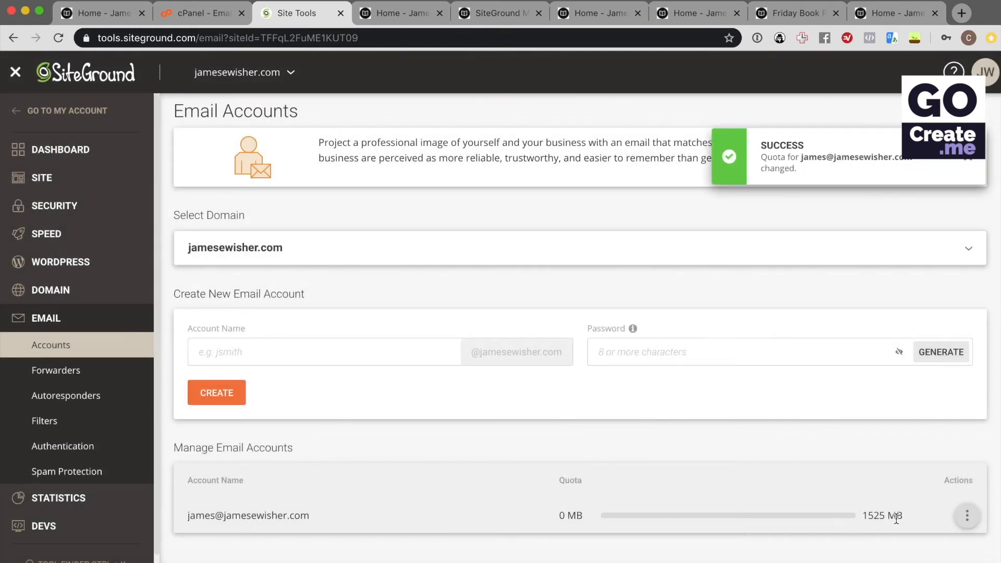
{"action": "left_click", "coordinate": [211, 13]}
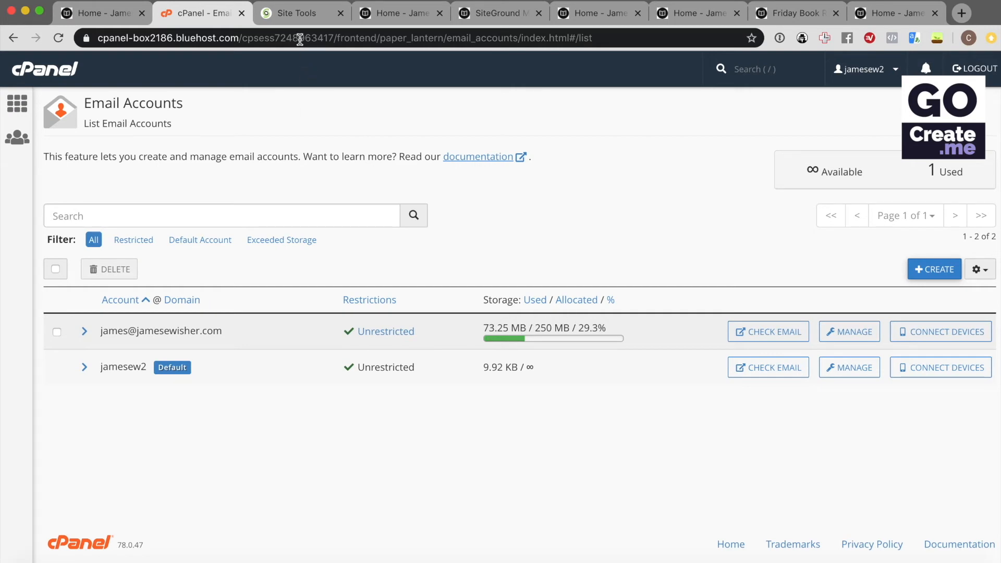
View the SiteGround mailbox's mail configuration, including its manual server settings
{"action": "left_click", "coordinate": [297, 13]}
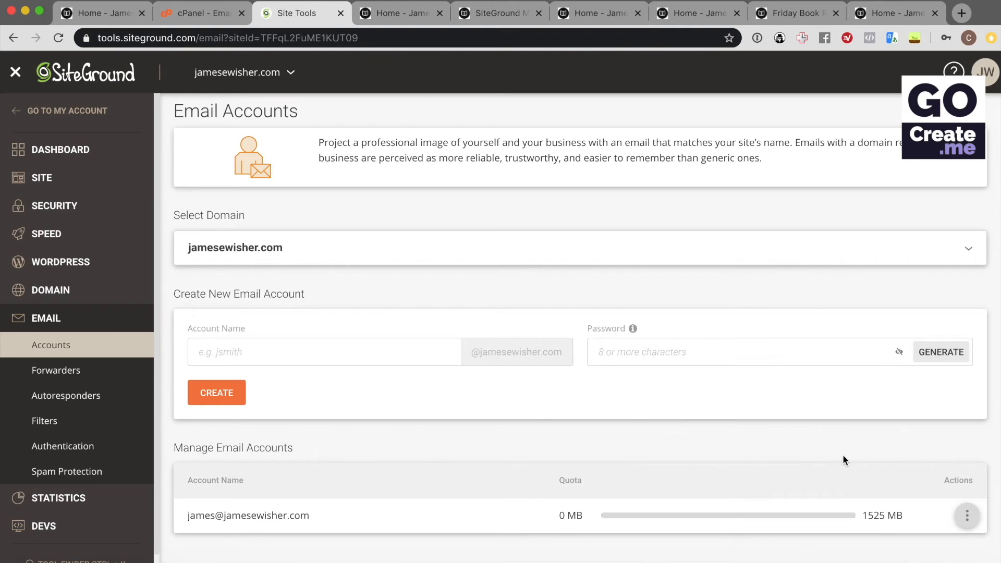
{"action": "left_click", "coordinate": [968, 515]}
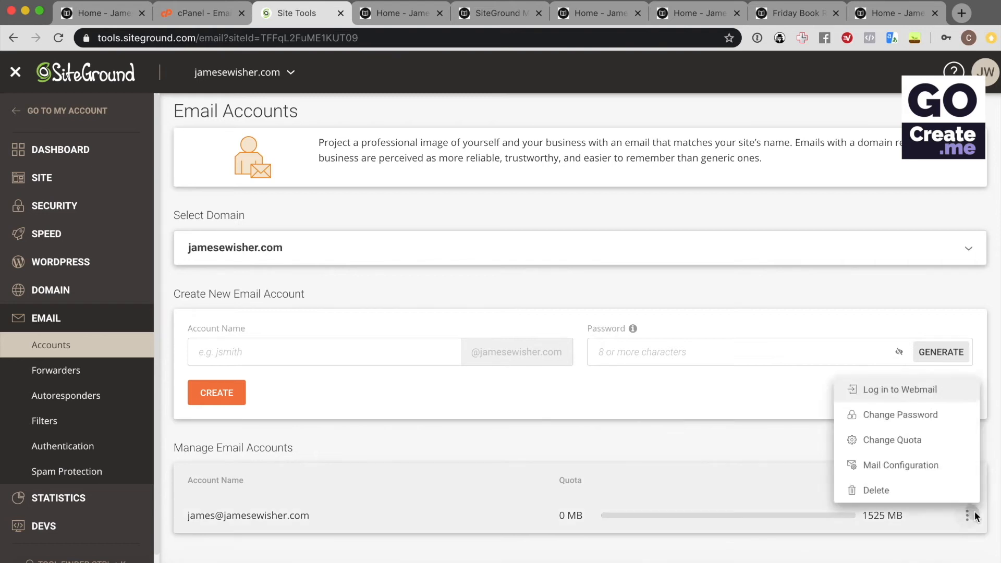
{"action": "left_click", "coordinate": [907, 465]}
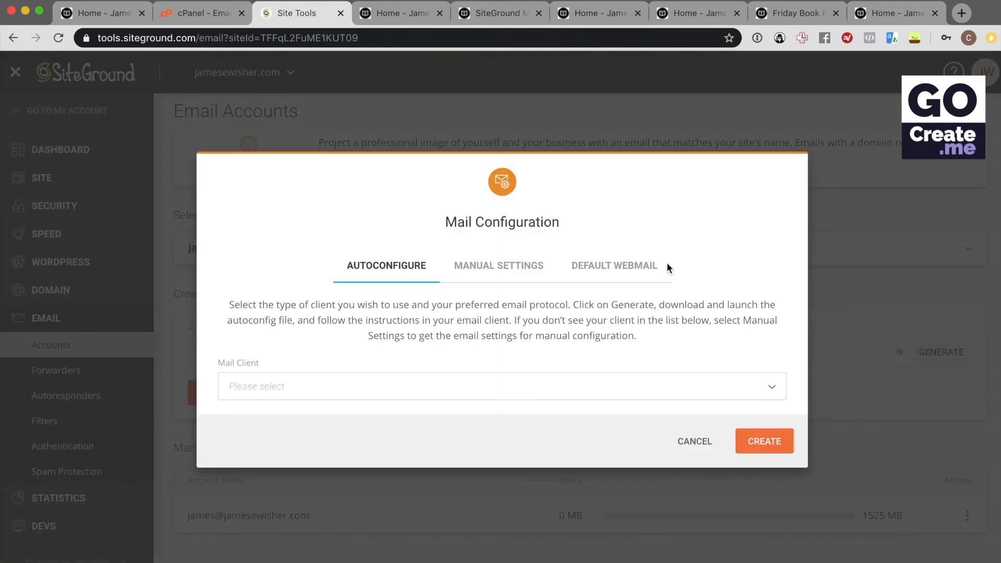
{"action": "left_click", "coordinate": [485, 266]}
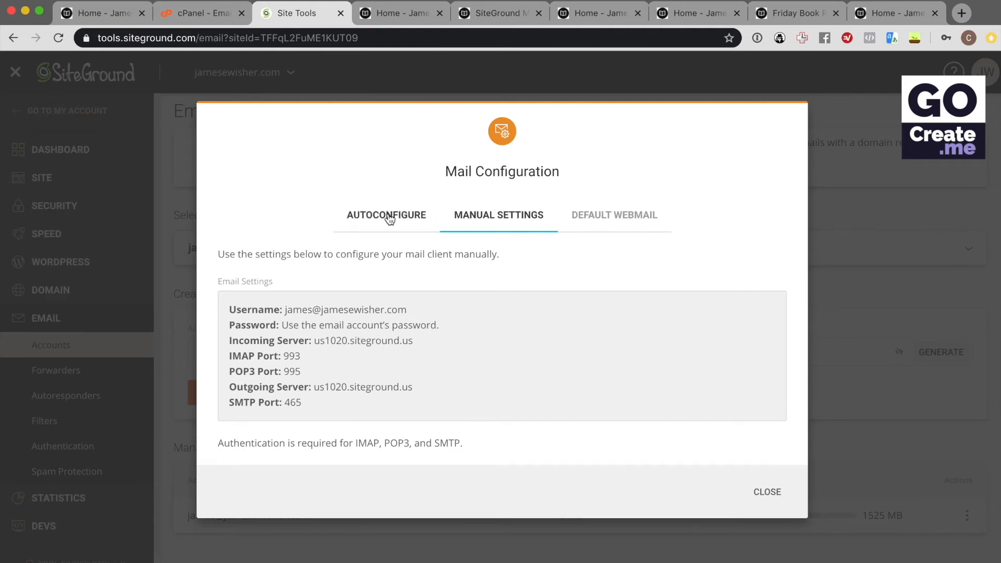
{"action": "left_click", "coordinate": [766, 495]}
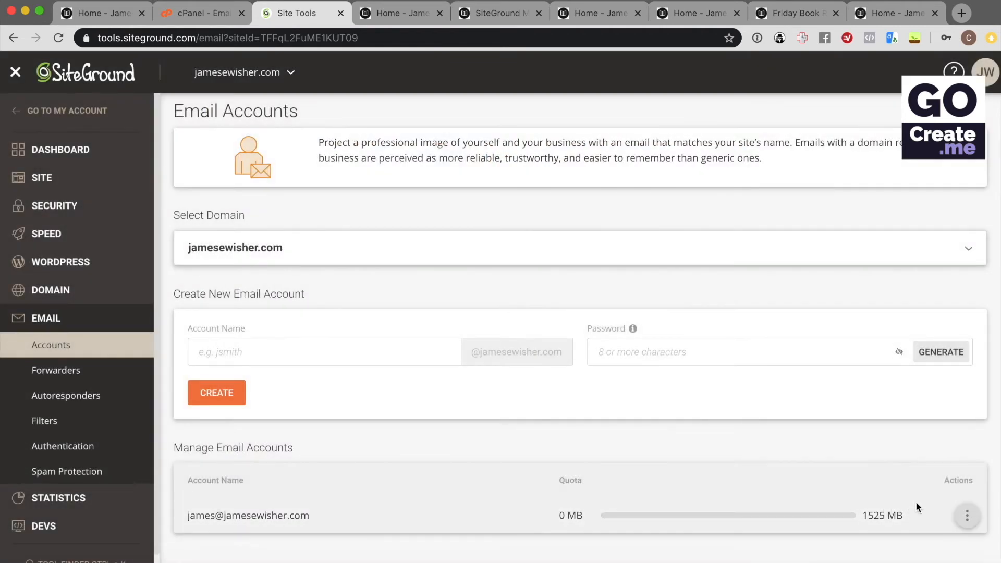
Open and dismiss the mailbox's Actions menu, then return to Bluehost cPanel
{"action": "left_click", "coordinate": [966, 516]}
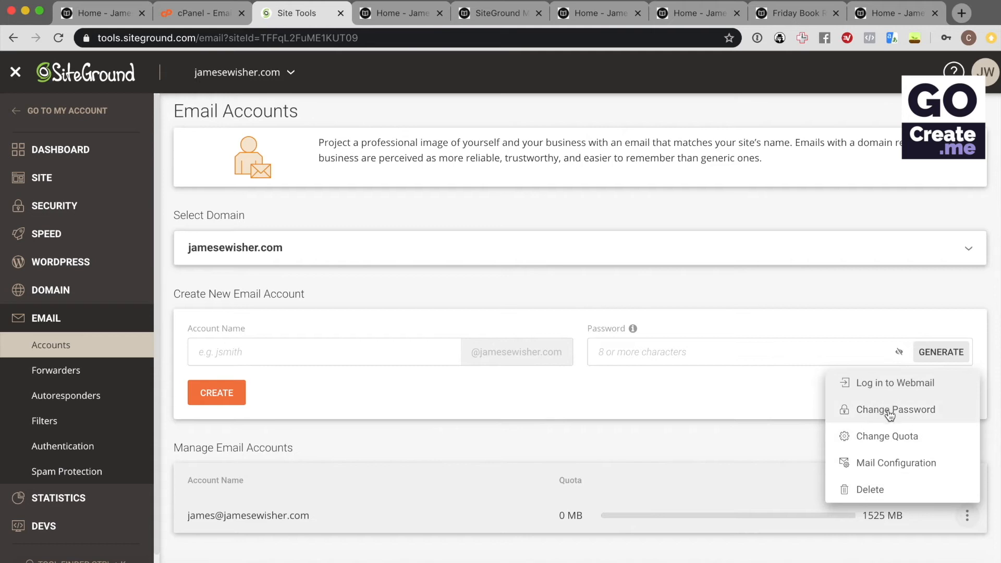
{"action": "left_click", "coordinate": [701, 445]}
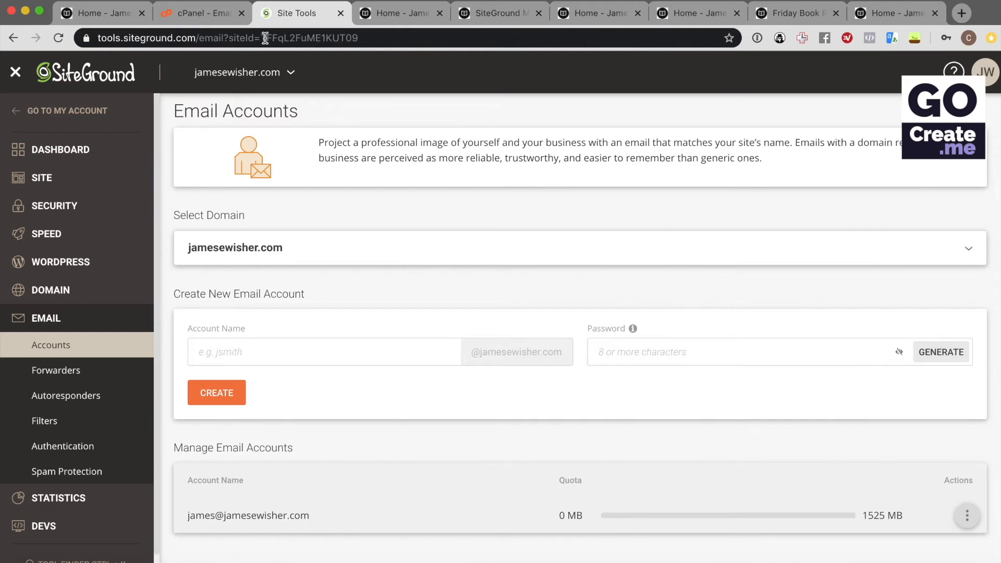
{"action": "left_click", "coordinate": [197, 17]}
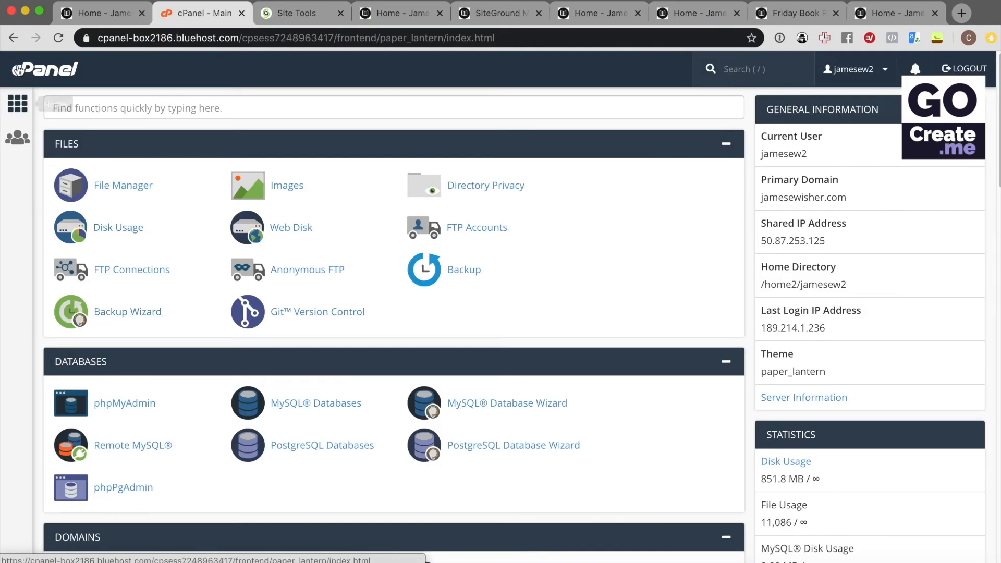
Go back to the Bluehost portal and open jamesewisher.com's DNS settings under Domains
{"action": "left_click", "coordinate": [11, 36]}
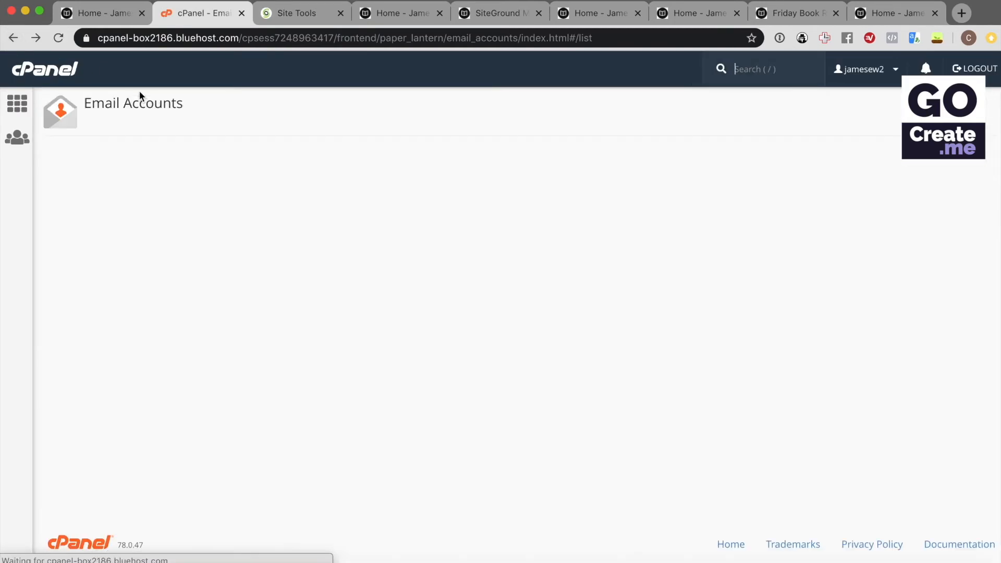
{"action": "left_click", "coordinate": [13, 37]}
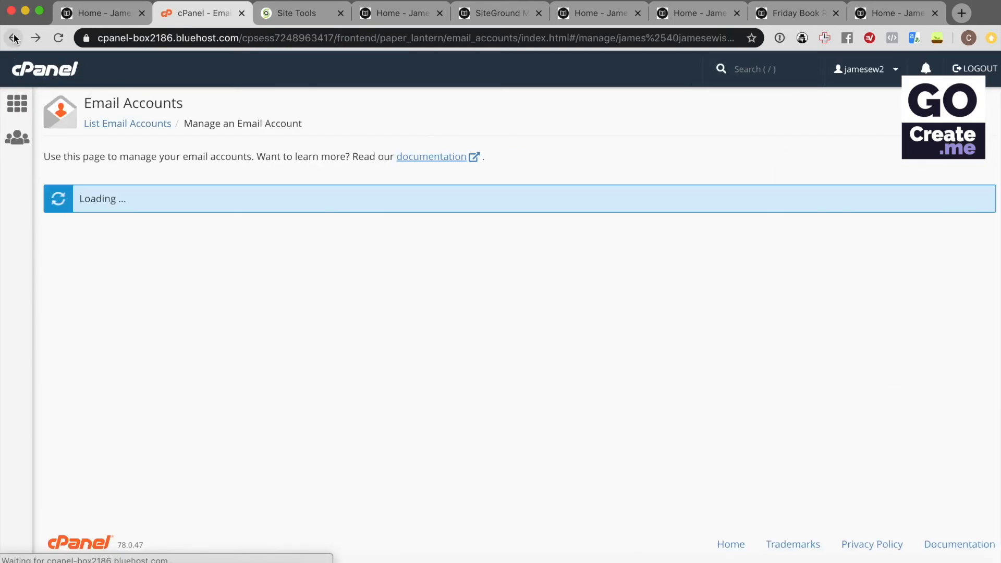
{"action": "left_click", "coordinate": [13, 38]}
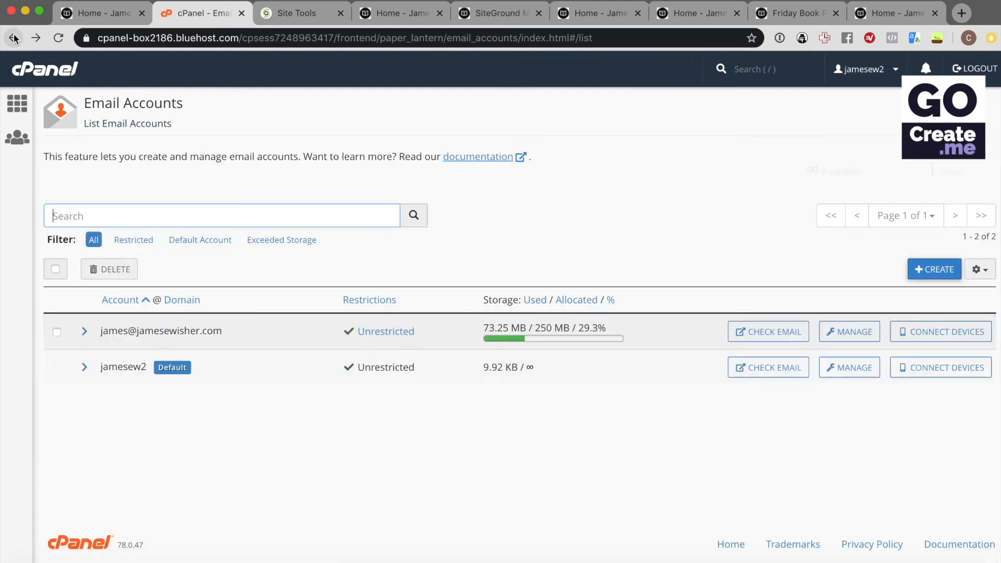
{"action": "left_click", "coordinate": [13, 37]}
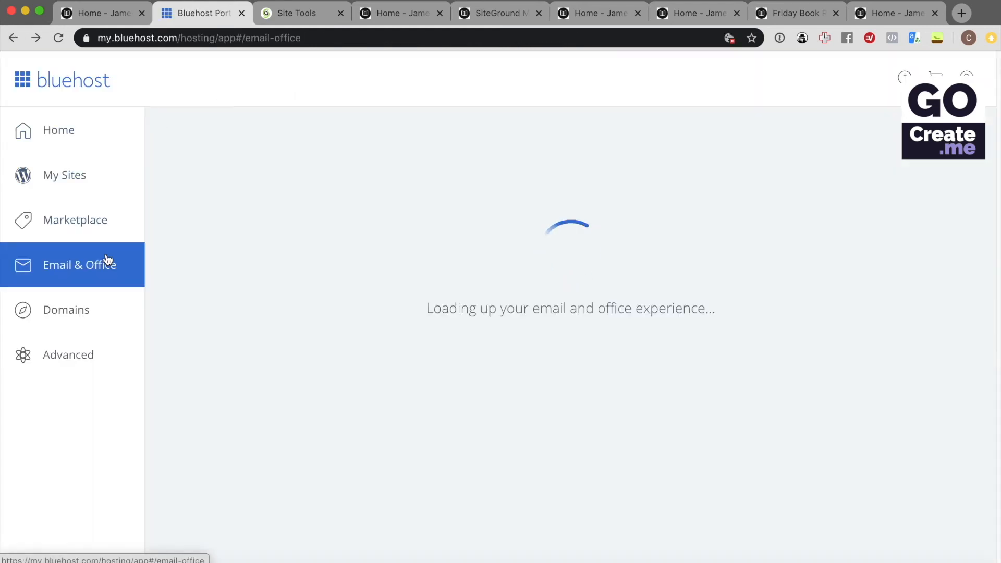
{"action": "left_click", "coordinate": [86, 308]}
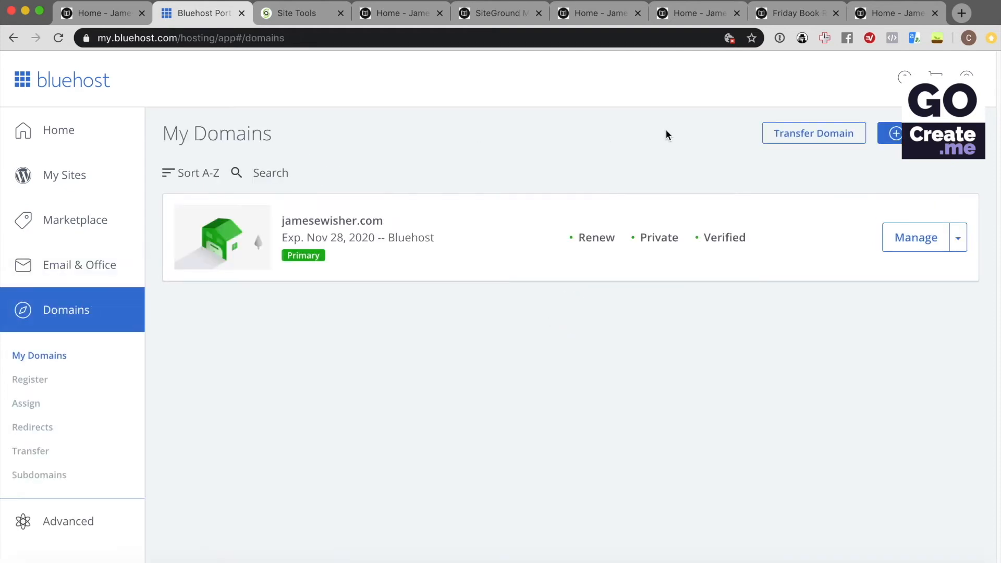
{"action": "left_click", "coordinate": [911, 238]}
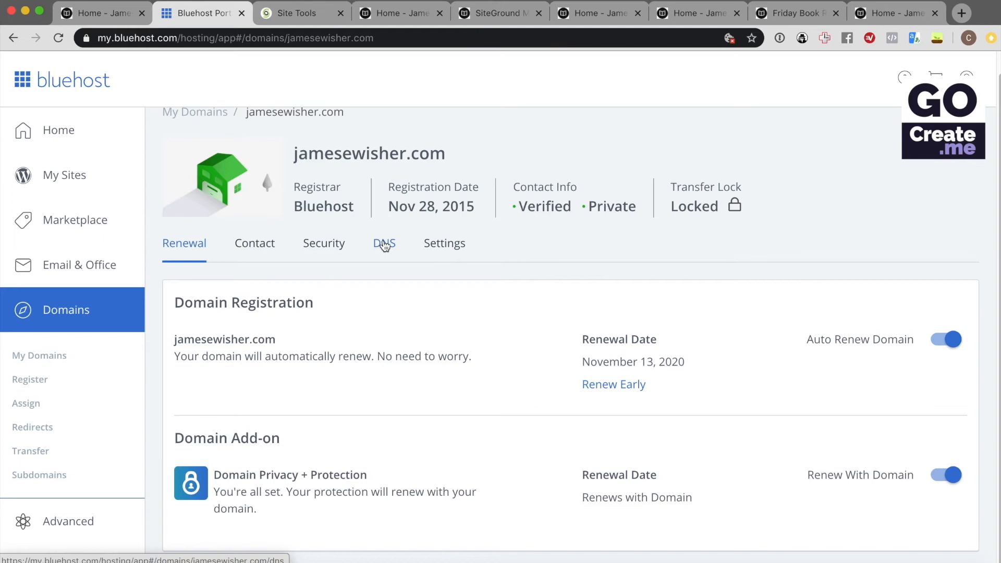
{"action": "left_click", "coordinate": [385, 244]}
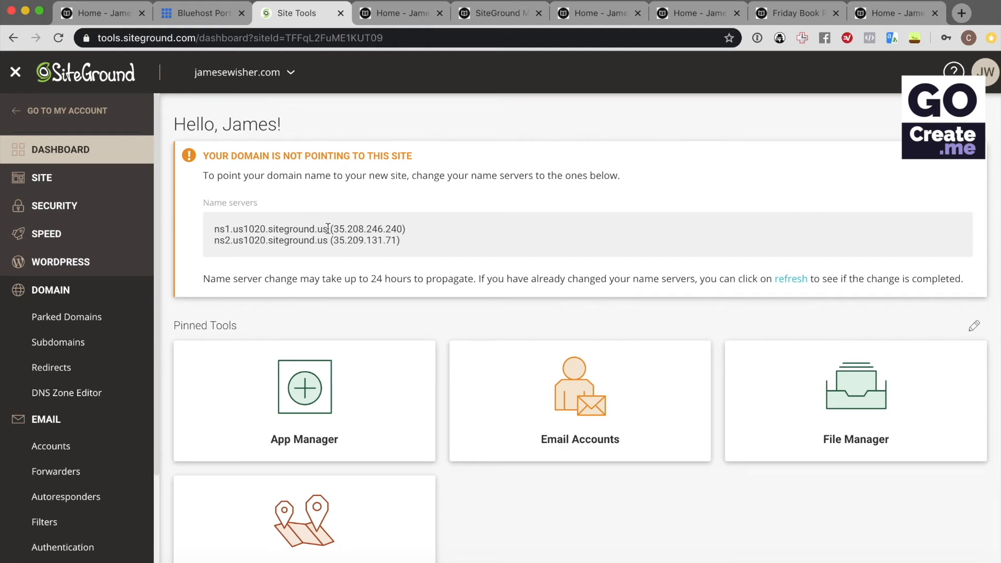
Copy ns1.us1020.siteground.us and enter it as Bluehost's first custom name server
{"action": "left_click_drag", "start_coordinate": [328, 229], "coordinate": [214, 226]}
{"action": "key", "text": "super+c"}
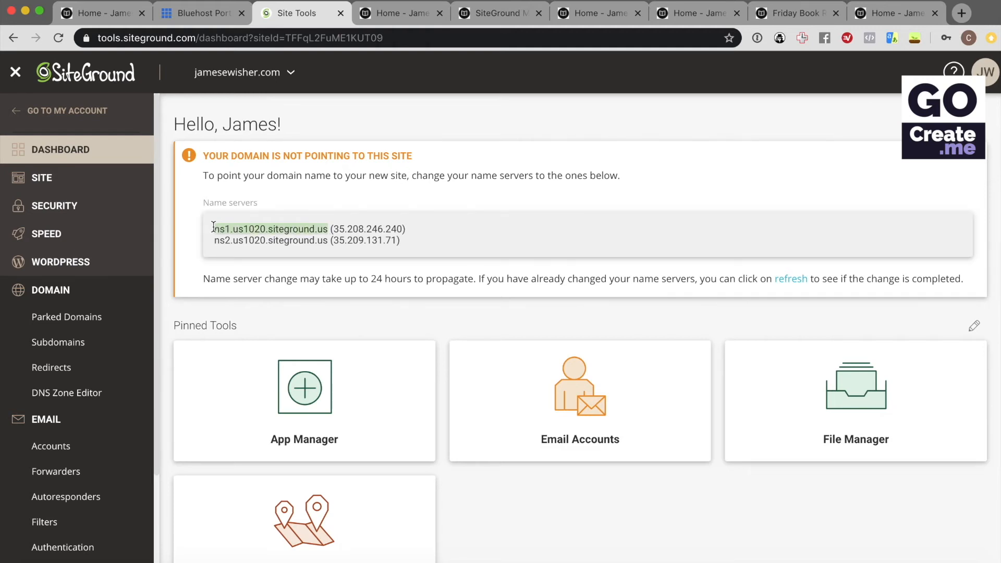
{"action": "left_click", "coordinate": [200, 14]}
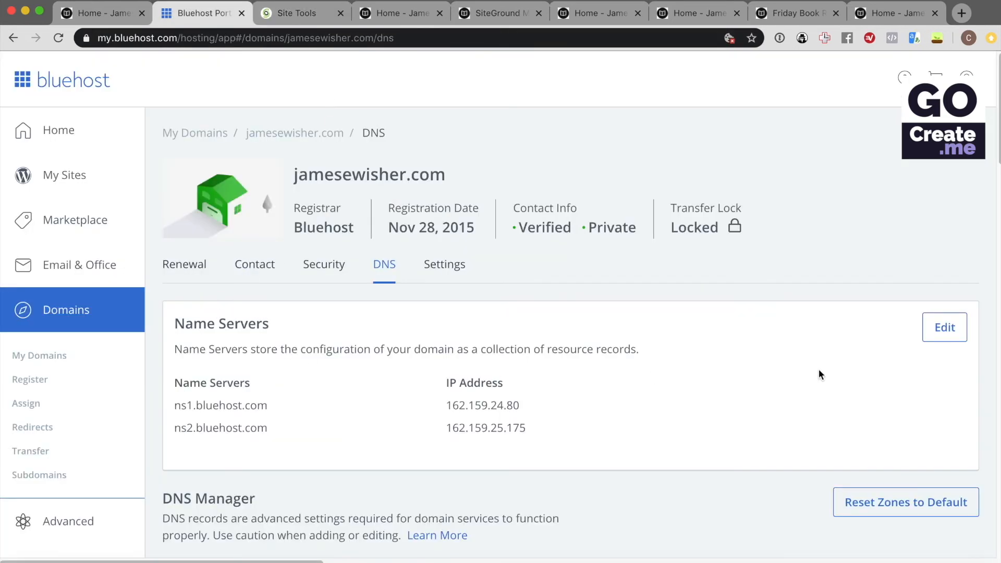
{"action": "left_click", "coordinate": [936, 327]}
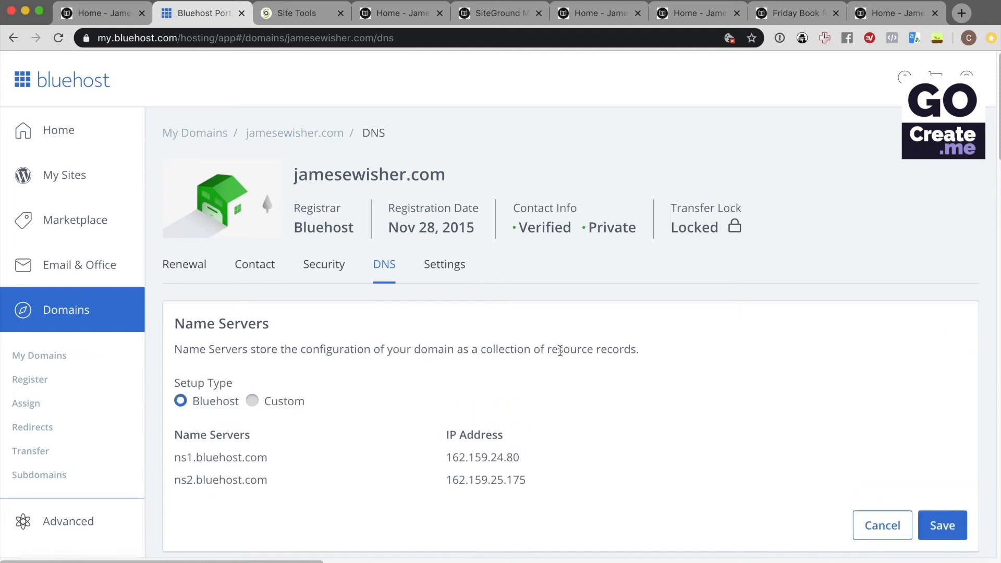
{"action": "left_click", "coordinate": [256, 401]}
{"action": "left_click", "coordinate": [266, 450]}
{"action": "key", "text": "super+v"}
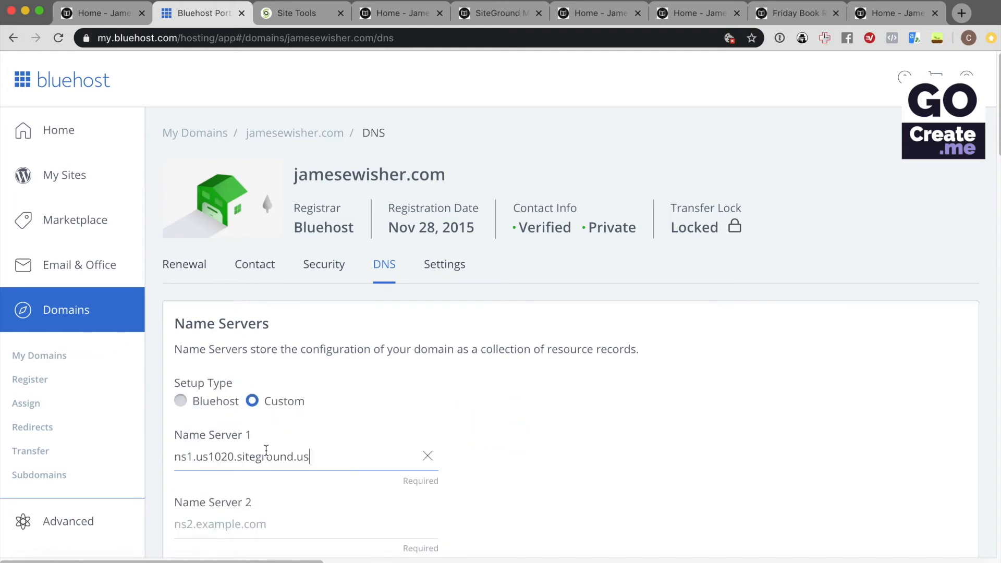
Enter ns2.us1020.siteground.us as the second name server and save the change
{"action": "left_click", "coordinate": [239, 521]}
{"action": "key", "text": "super+v"}
{"action": "left_click", "coordinate": [191, 524]}
{"action": "key", "text": "BackSpace"}
{"action": "type", "text": "2"}
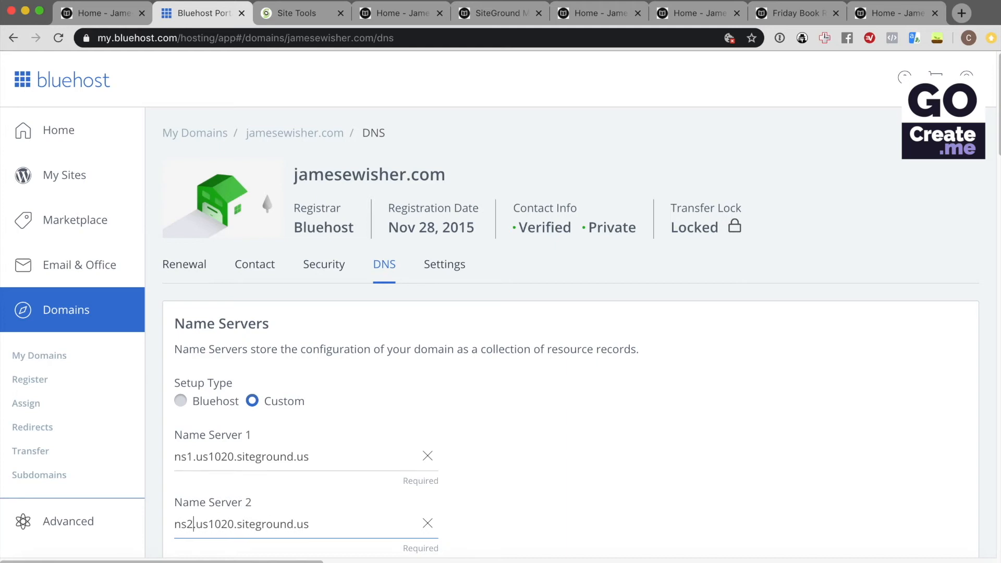
{"action": "left_click", "coordinate": [320, 15]}
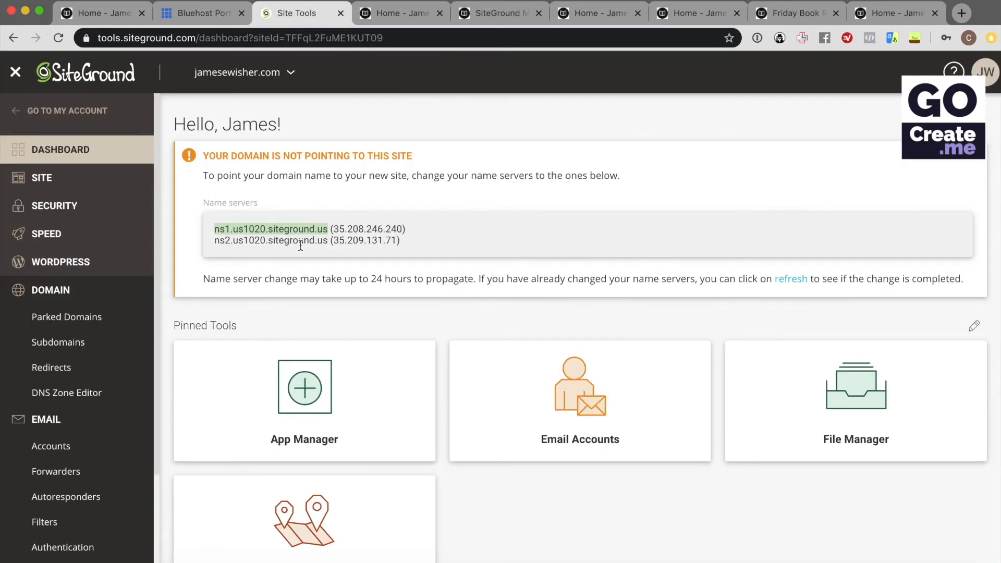
{"action": "left_click", "coordinate": [204, 13]}
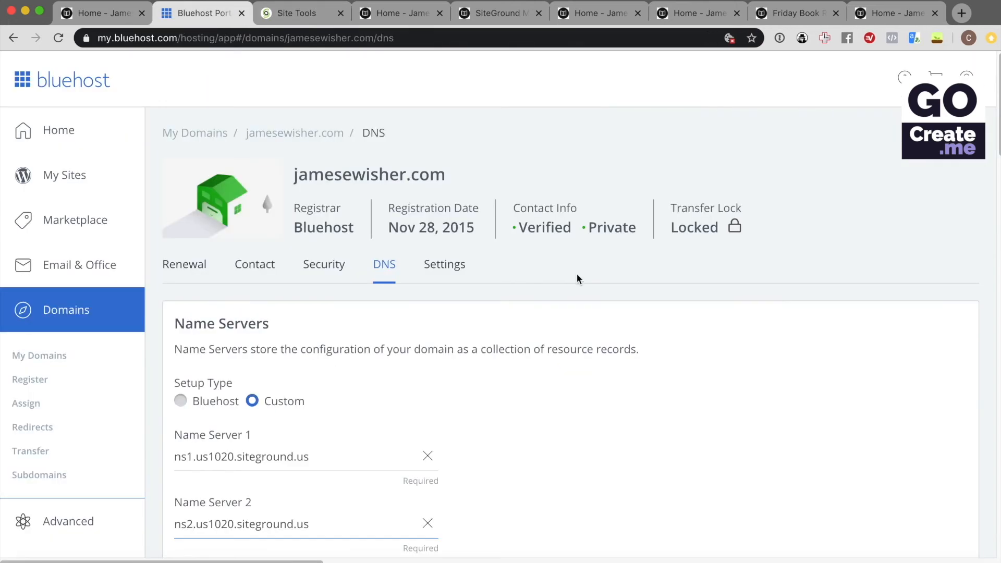
{"action": "scroll", "coordinate": [576, 275], "scroll_direction": "down", "scroll_amount": 4}
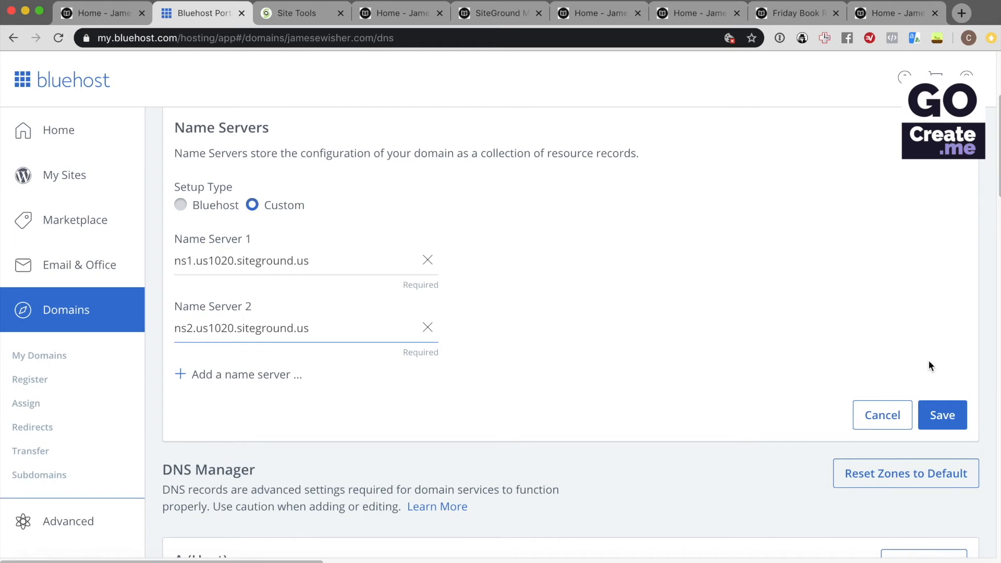
{"action": "left_click", "coordinate": [944, 416]}
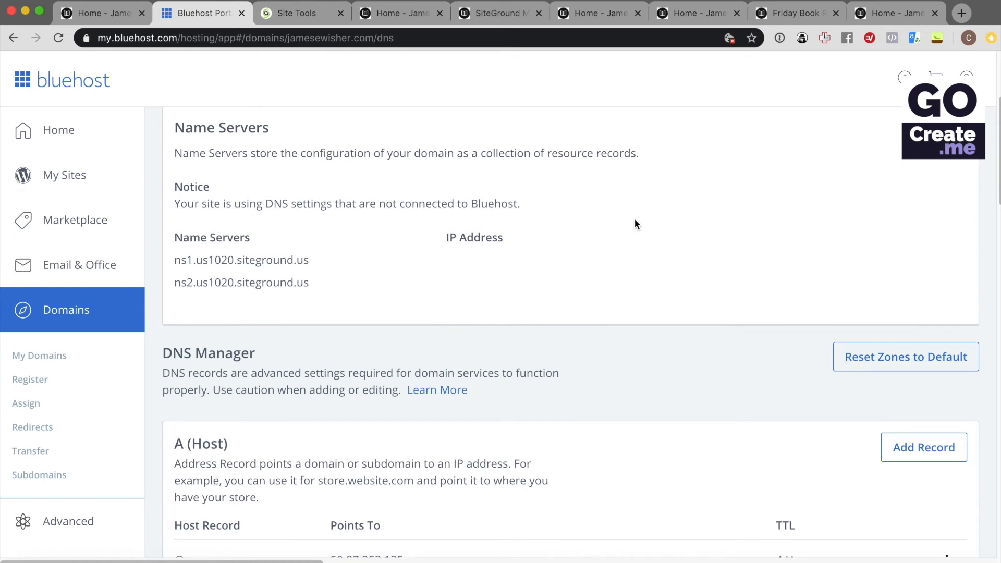
Search for and open the whatsmydns.net DNS propagation checker in a new tab
{"action": "left_click", "coordinate": [962, 13]}
{"action": "type", "text": "where"}
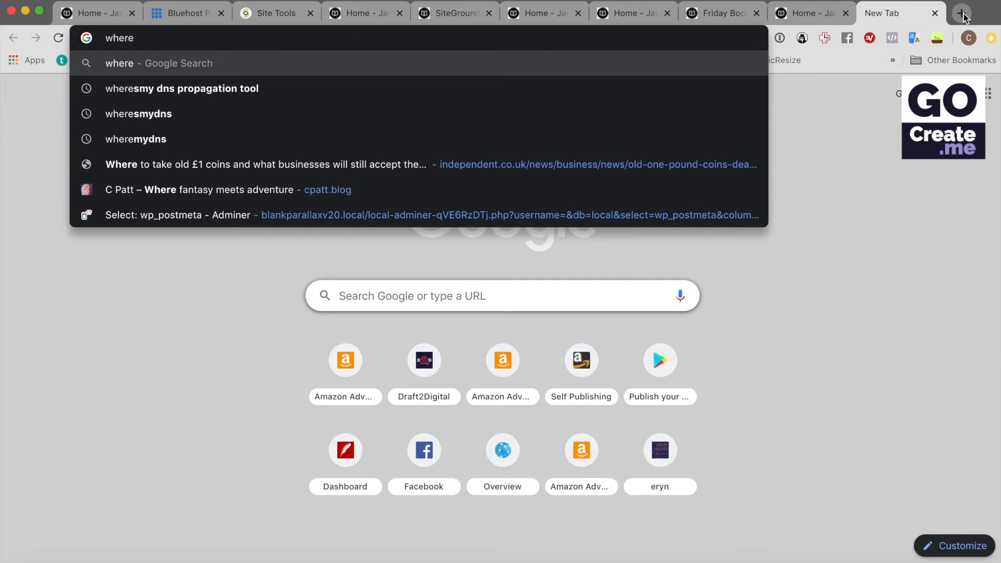
{"action": "key", "text": "Down"}
{"action": "key", "text": "Return"}
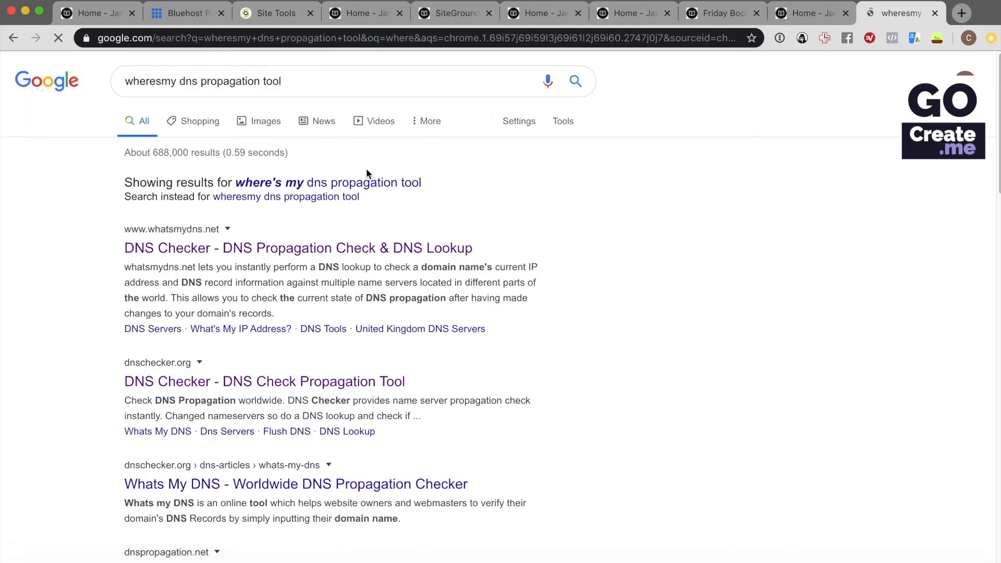
{"action": "left_click", "coordinate": [340, 255]}
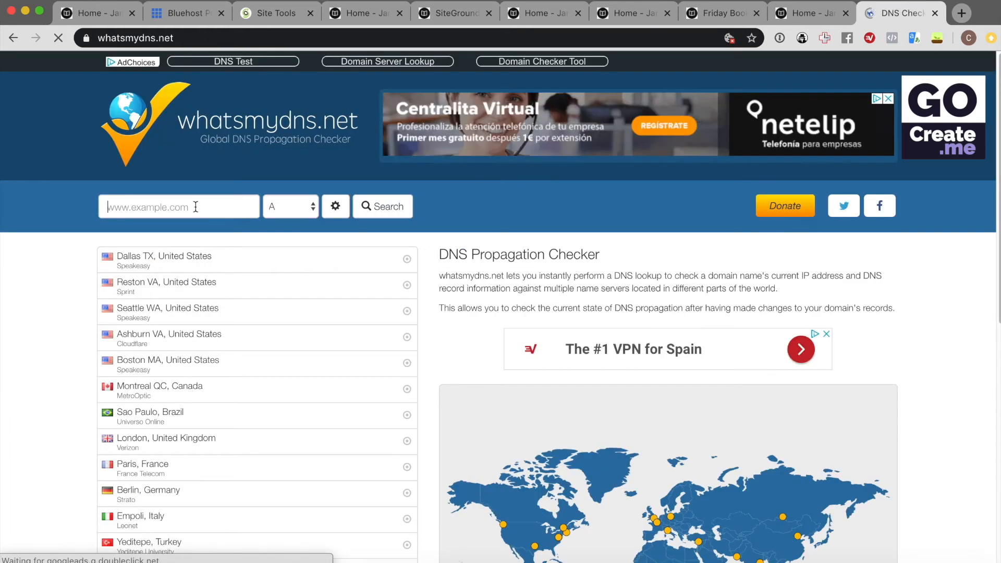
Run an NS record check for jamesewisher.com and review the worldwide results
{"action": "type", "text": "jamese"}
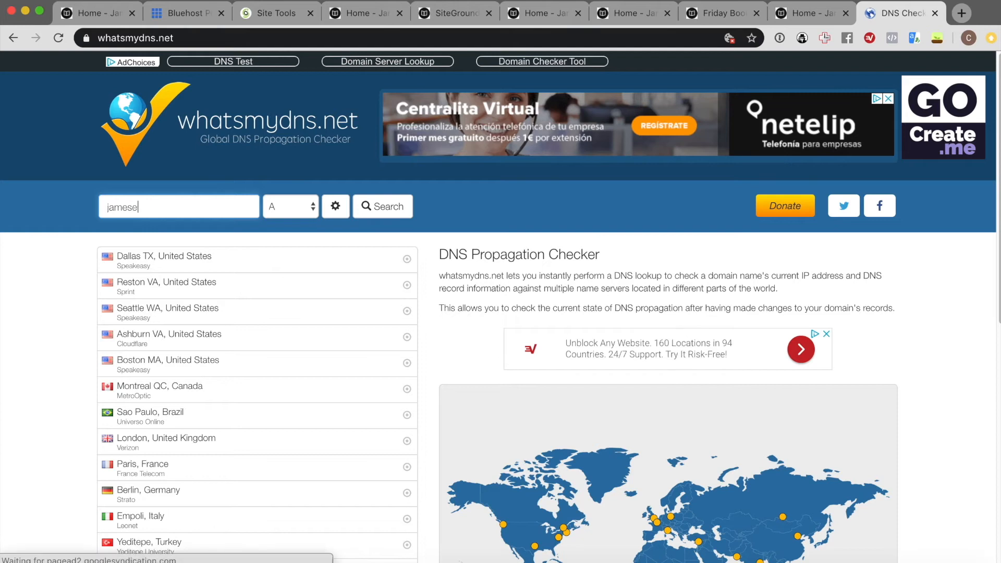
{"action": "type", "text": "wisher.com"}
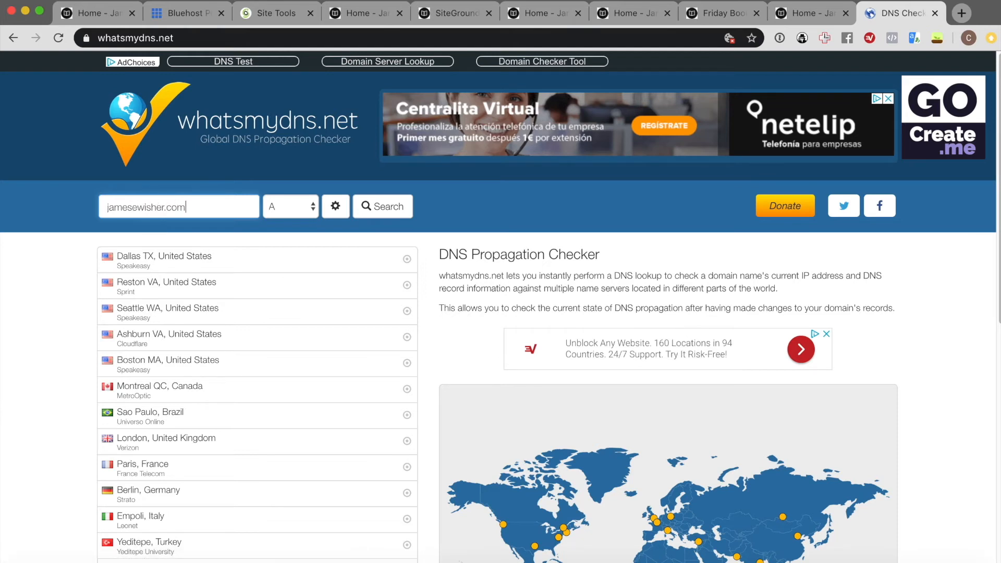
{"action": "left_click", "coordinate": [302, 214]}
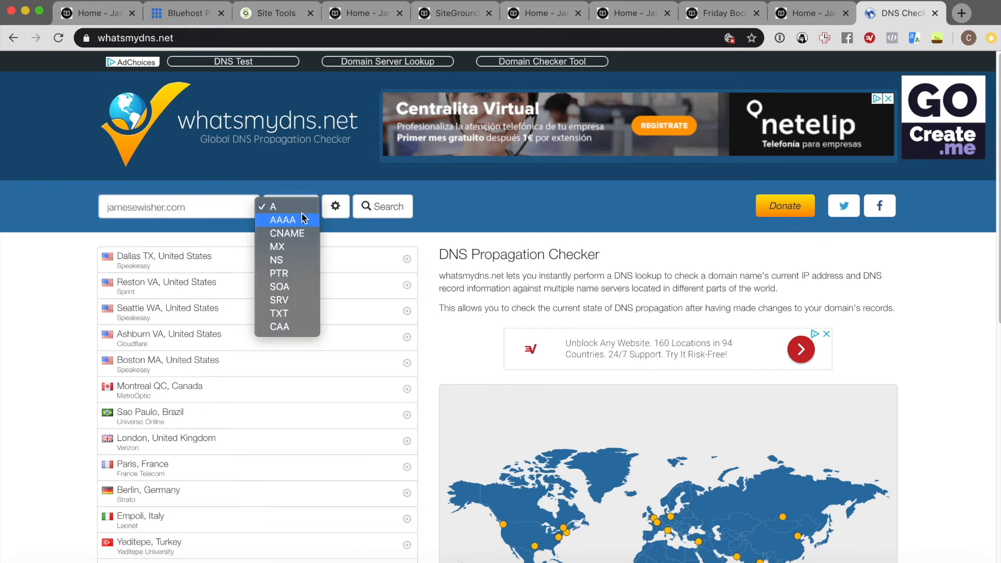
{"action": "left_click", "coordinate": [296, 261]}
{"action": "left_click", "coordinate": [385, 209]}
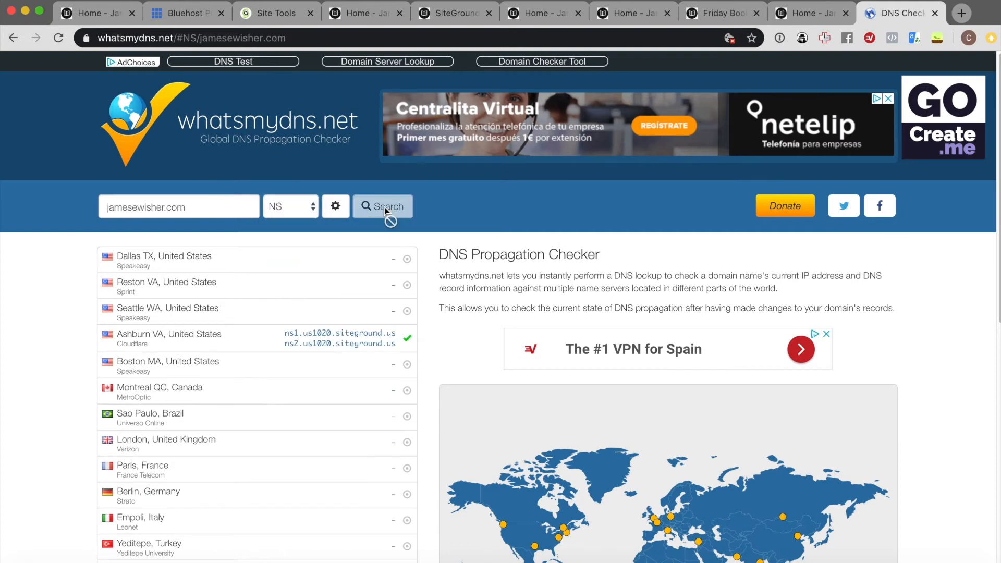
{"action": "scroll", "coordinate": [372, 327], "scroll_direction": "down", "scroll_amount": 2}
{"action": "scroll", "coordinate": [372, 327], "scroll_direction": "down", "scroll_amount": 5}
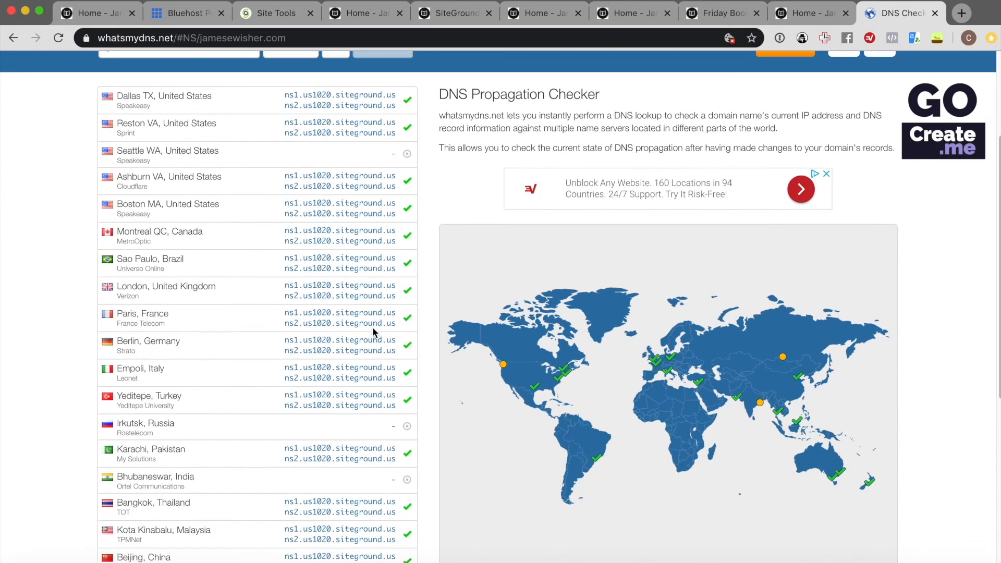
{"action": "scroll", "coordinate": [374, 321], "scroll_direction": "up", "scroll_amount": 5}
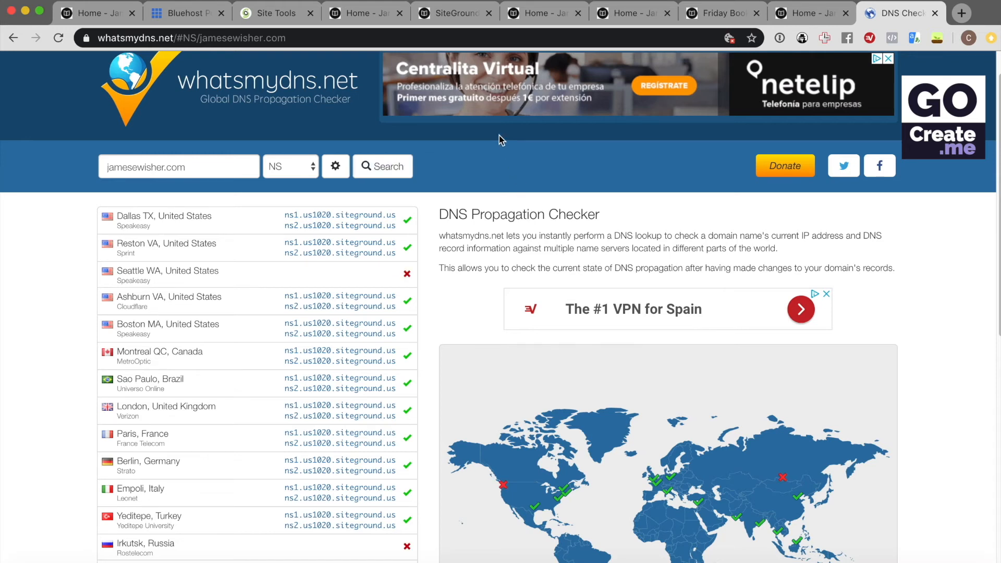
{"action": "left_click", "coordinate": [545, 11]}
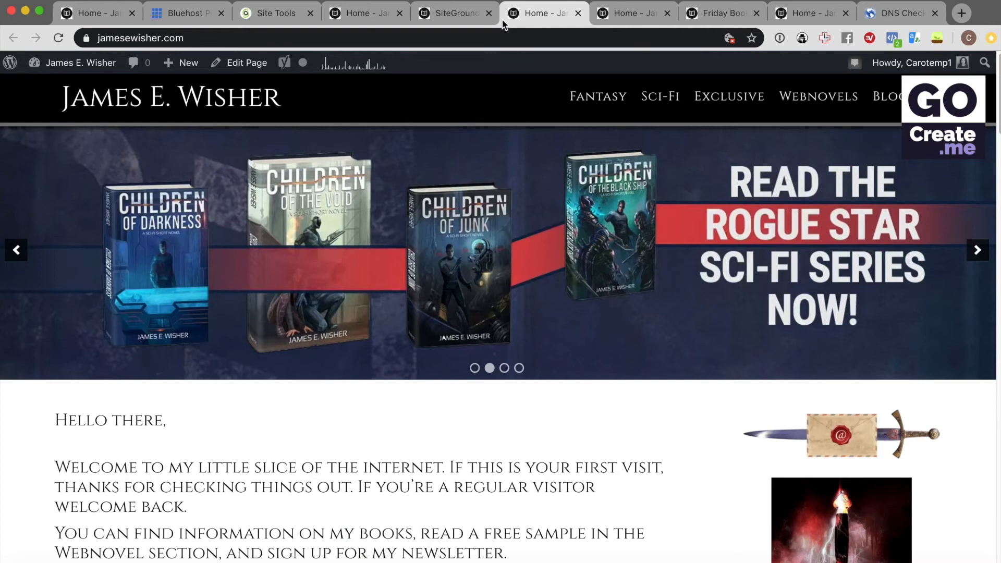
Reload the jamesewisher.com homepage, then switch to Bluehost's File Manager showing public_html
{"action": "left_click", "coordinate": [476, 38]}
{"action": "key", "text": "Return"}
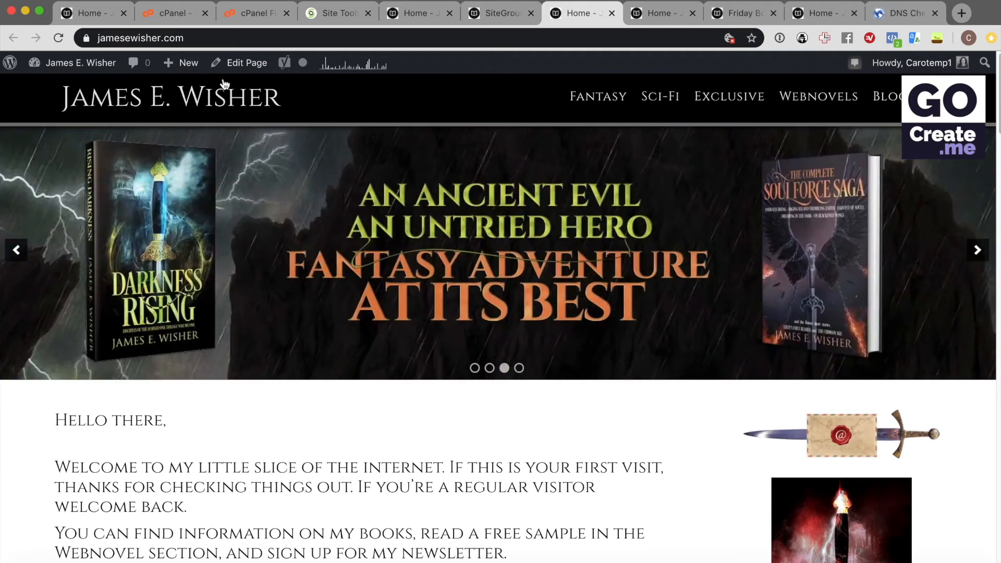
{"action": "left_click", "coordinate": [261, 15]}
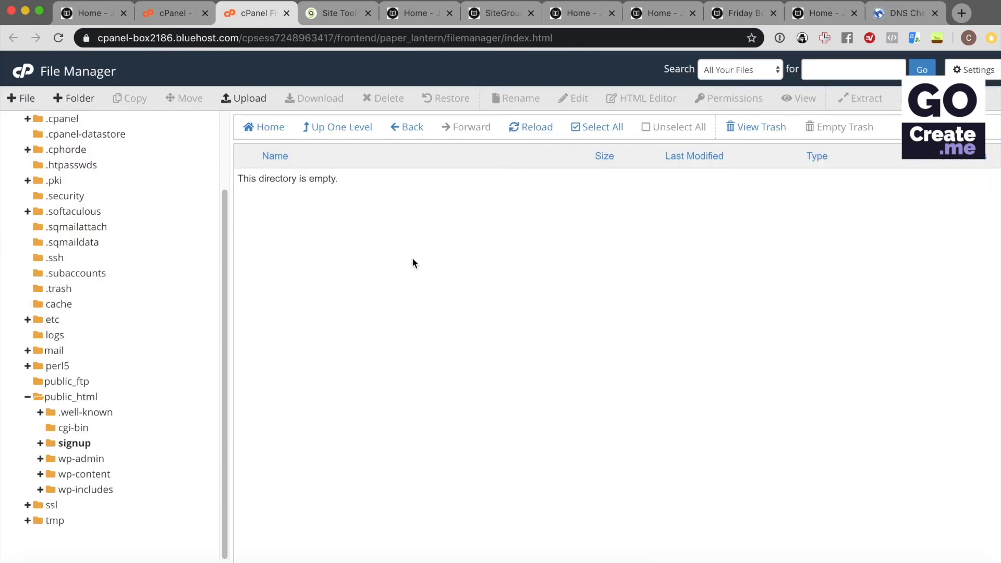
Log in to webmail for the jamesewisher.com mailbox from Site Tools Email Accounts
{"action": "left_click", "coordinate": [334, 14]}
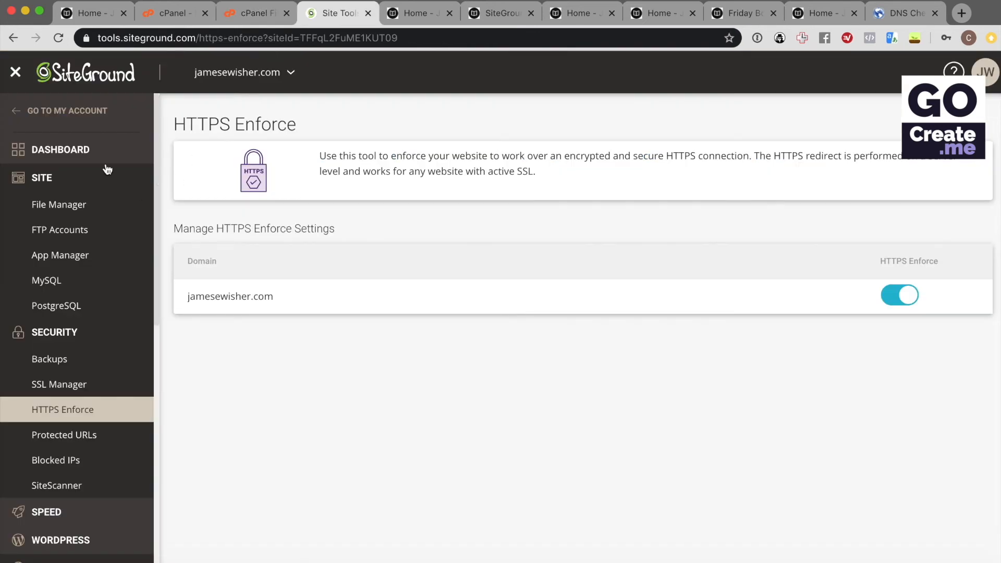
{"action": "scroll", "coordinate": [107, 170], "scroll_direction": "down", "scroll_amount": 10}
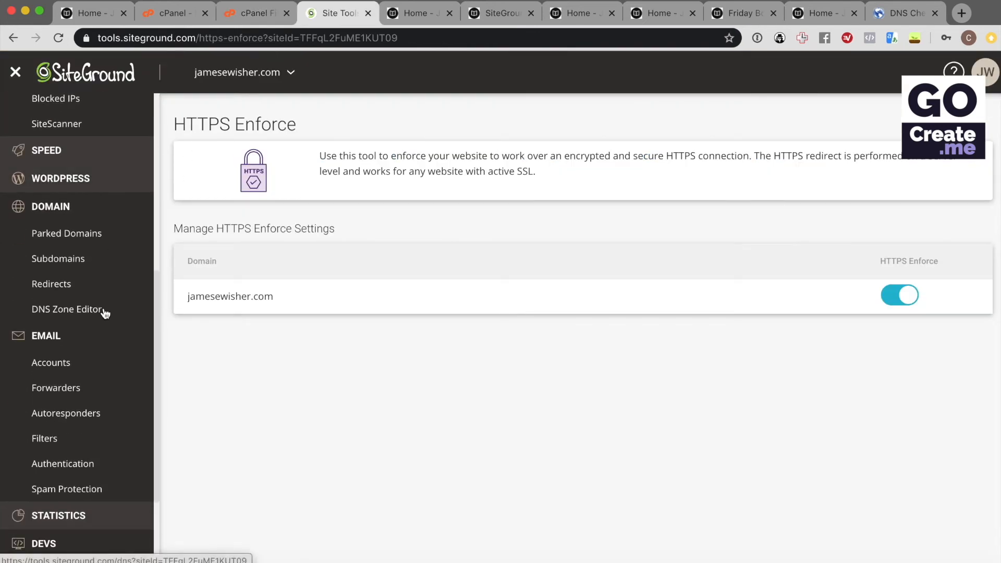
{"action": "left_click", "coordinate": [49, 363]}
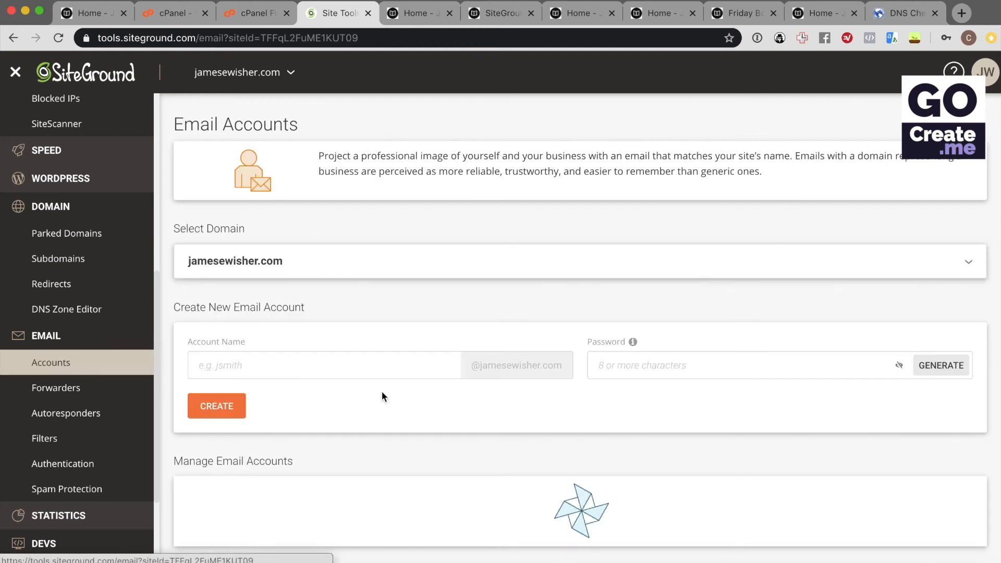
{"action": "scroll", "coordinate": [606, 388], "scroll_direction": "down", "scroll_amount": 1}
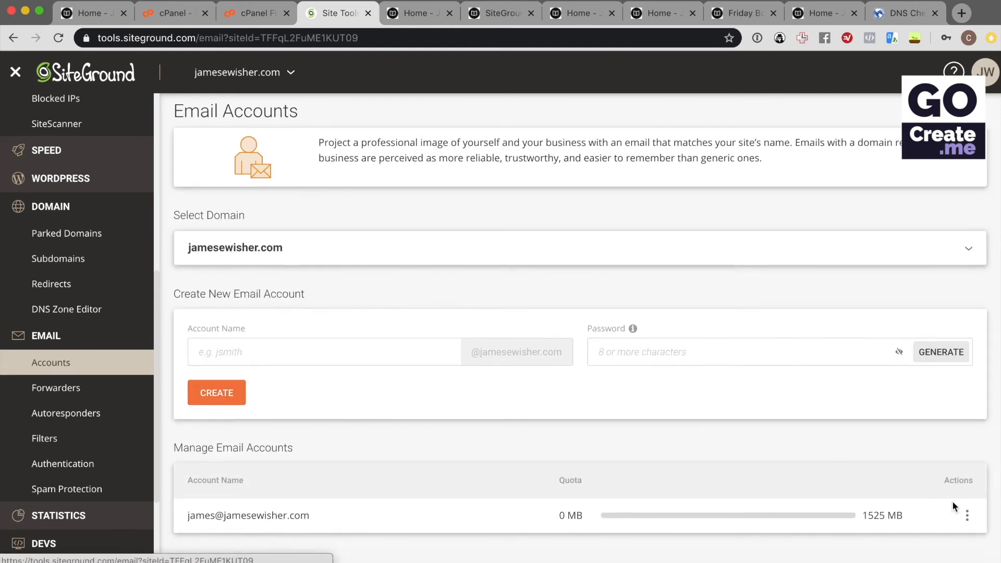
{"action": "left_click", "coordinate": [967, 513]}
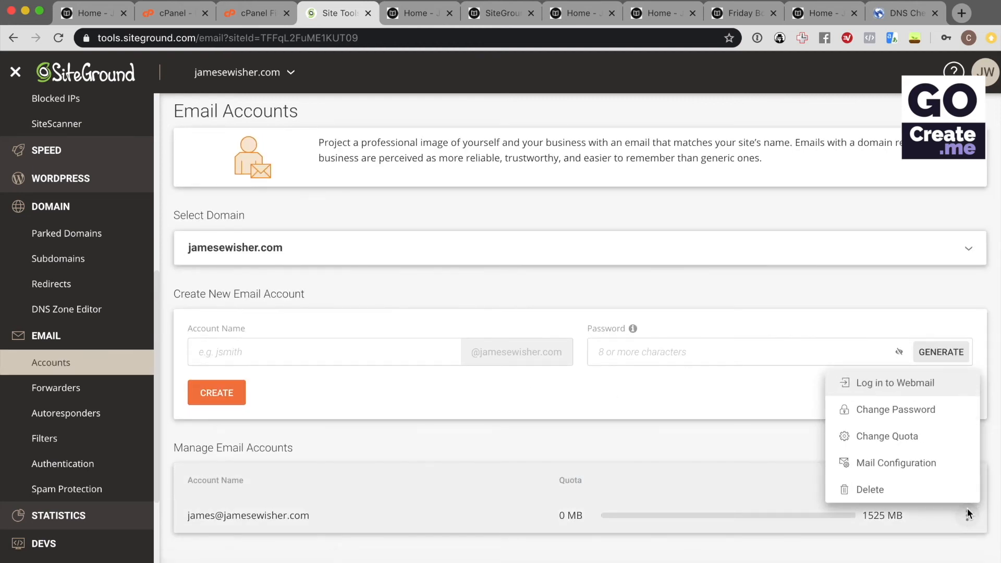
{"action": "left_click", "coordinate": [916, 382]}
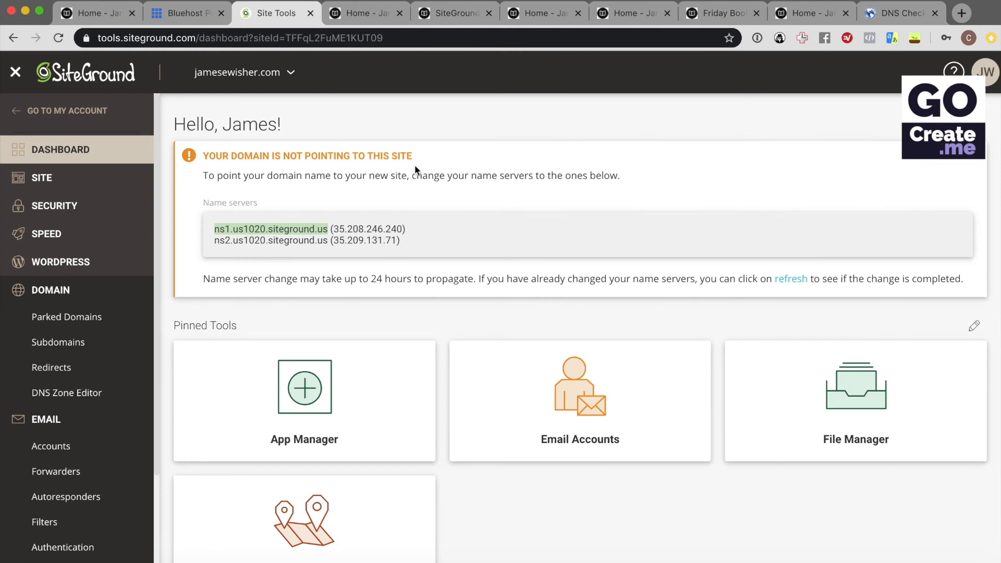
Choose a Let's Encrypt Wildcard certificate in SSL Manager for jamesewisher.com
{"action": "left_click", "coordinate": [79, 204]}
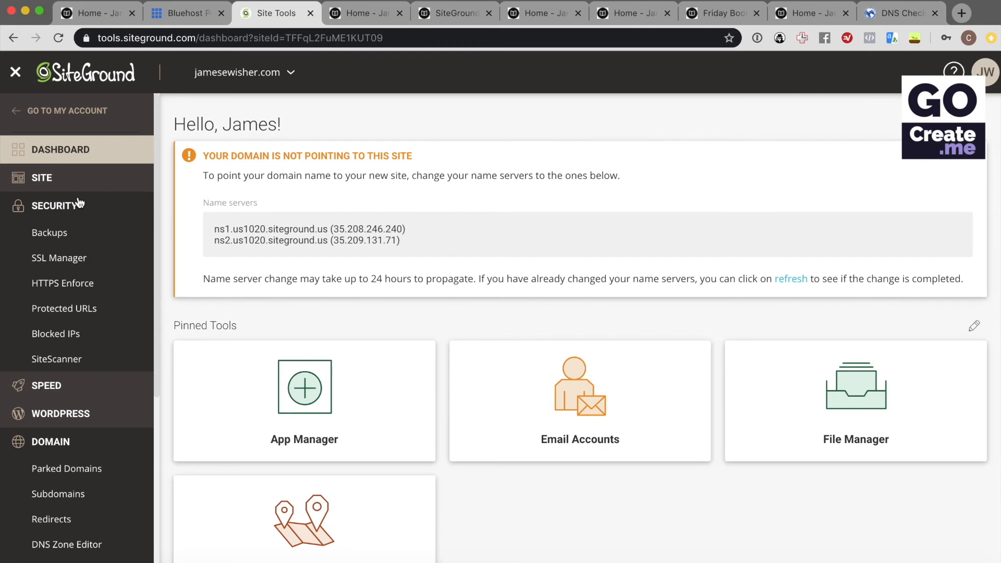
{"action": "left_click", "coordinate": [82, 259]}
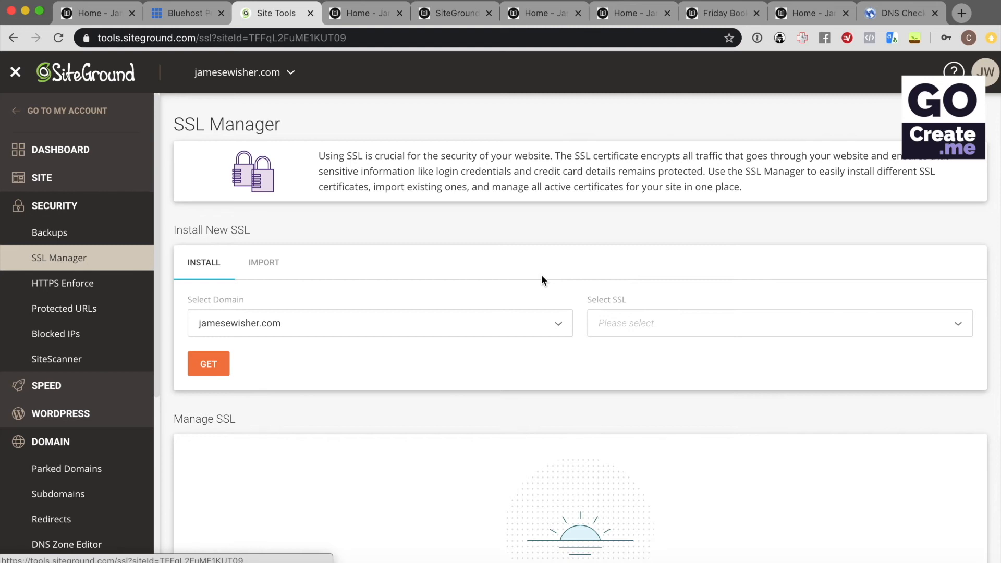
{"action": "left_click", "coordinate": [701, 330]}
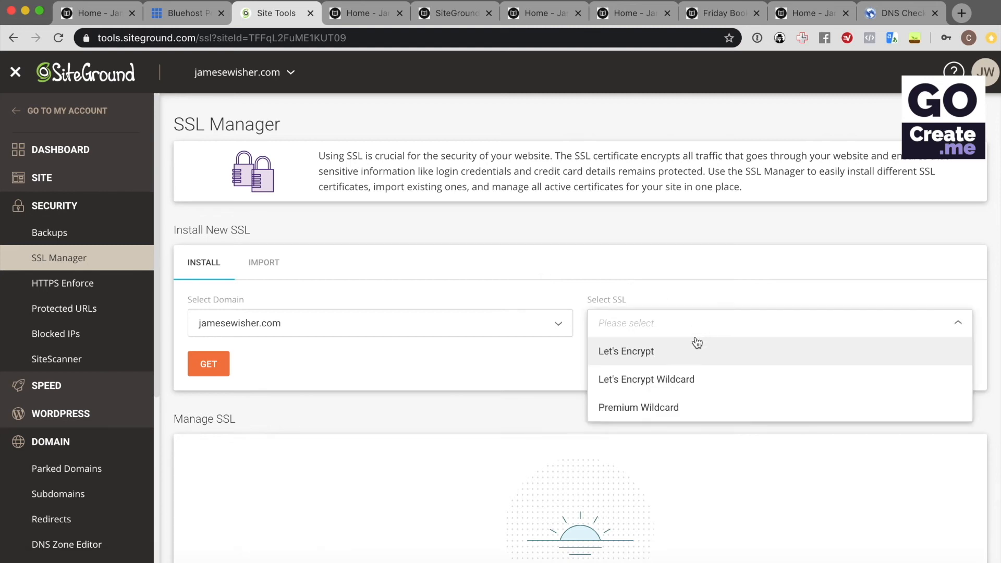
{"action": "left_click", "coordinate": [690, 380]}
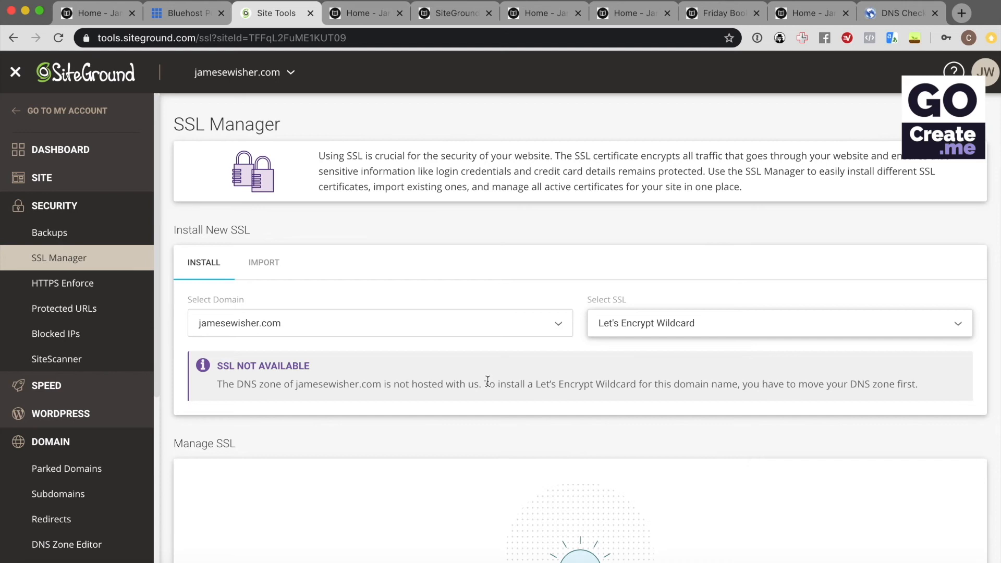
{"action": "scroll", "coordinate": [488, 381], "scroll_direction": "down", "scroll_amount": 2}
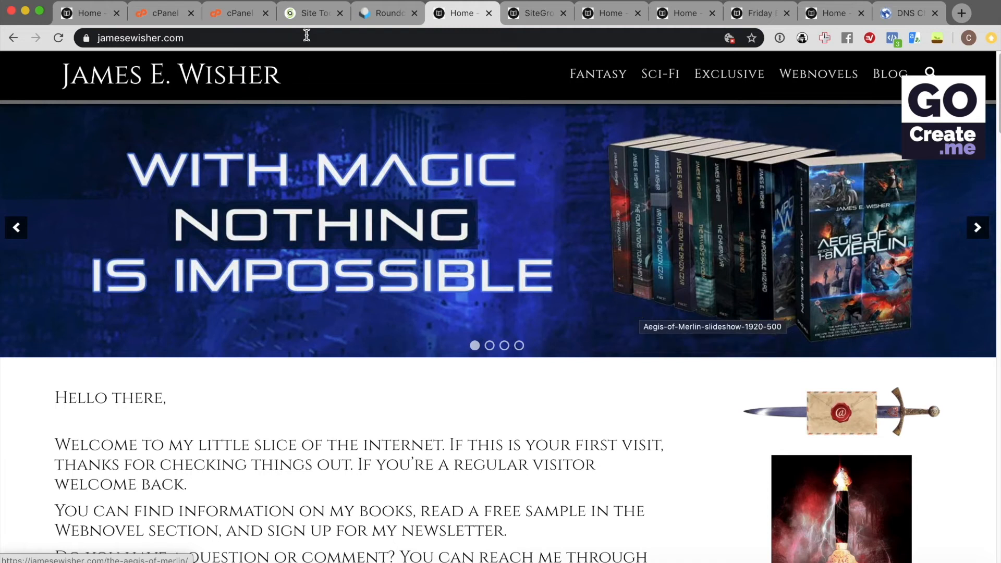
Open jamesewisher.com's DNS Zone Editor in SiteGround Site Tools and review its TXT records
{"action": "left_click", "coordinate": [309, 15]}
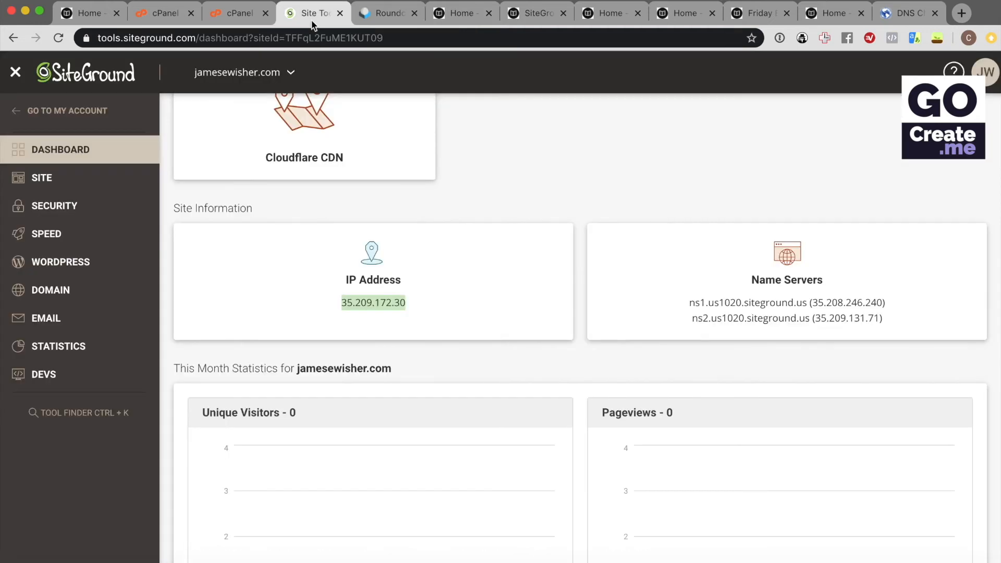
{"action": "left_click", "coordinate": [91, 302]}
{"action": "left_click", "coordinate": [67, 392]}
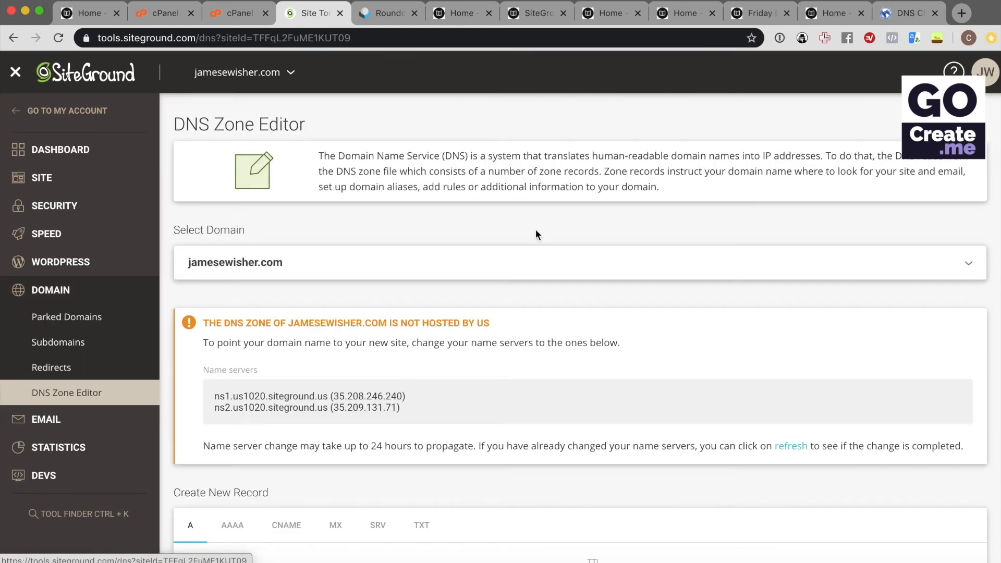
{"action": "scroll", "coordinate": [666, 359], "scroll_direction": "down", "scroll_amount": 5}
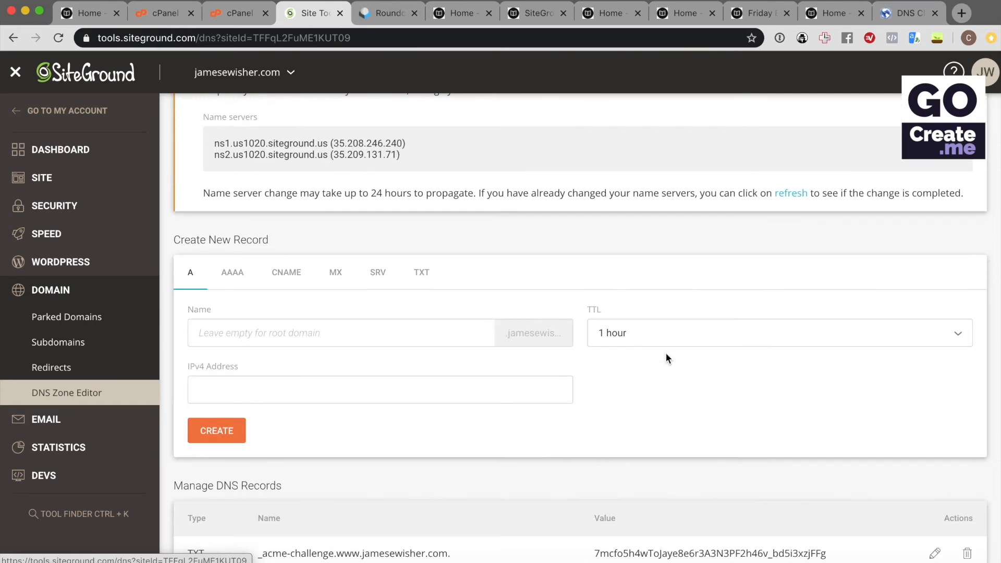
{"action": "left_click", "coordinate": [422, 273]}
{"action": "scroll", "coordinate": [538, 318], "scroll_direction": "down", "scroll_amount": 10}
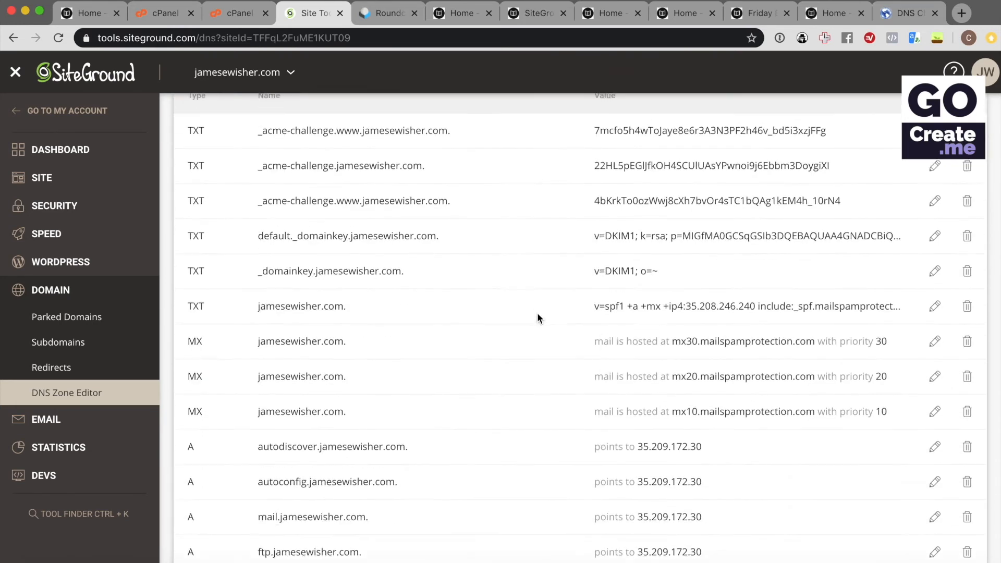
{"action": "scroll", "coordinate": [537, 318], "scroll_direction": "up", "scroll_amount": 12}
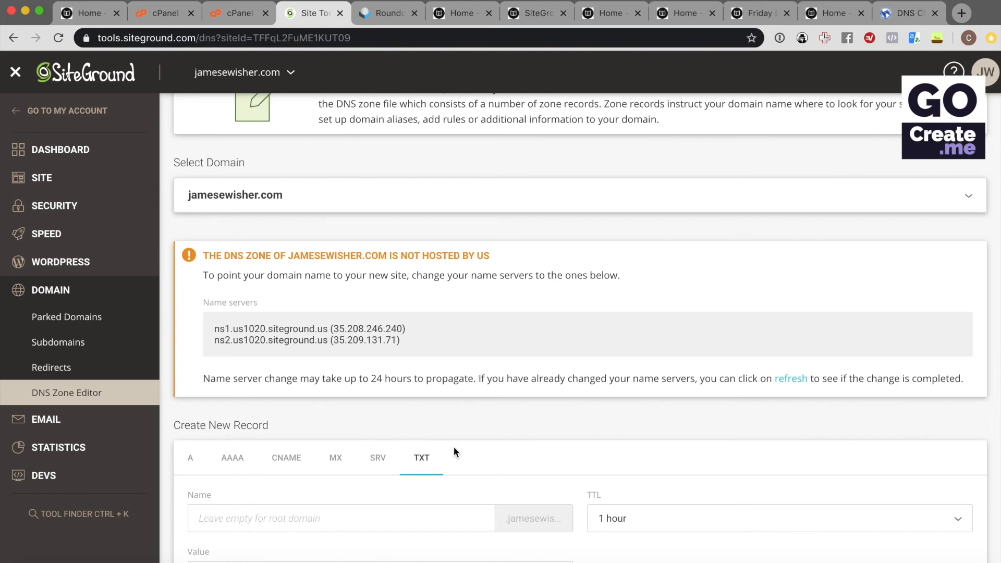
{"action": "scroll", "coordinate": [453, 447], "scroll_direction": "down", "scroll_amount": 4}
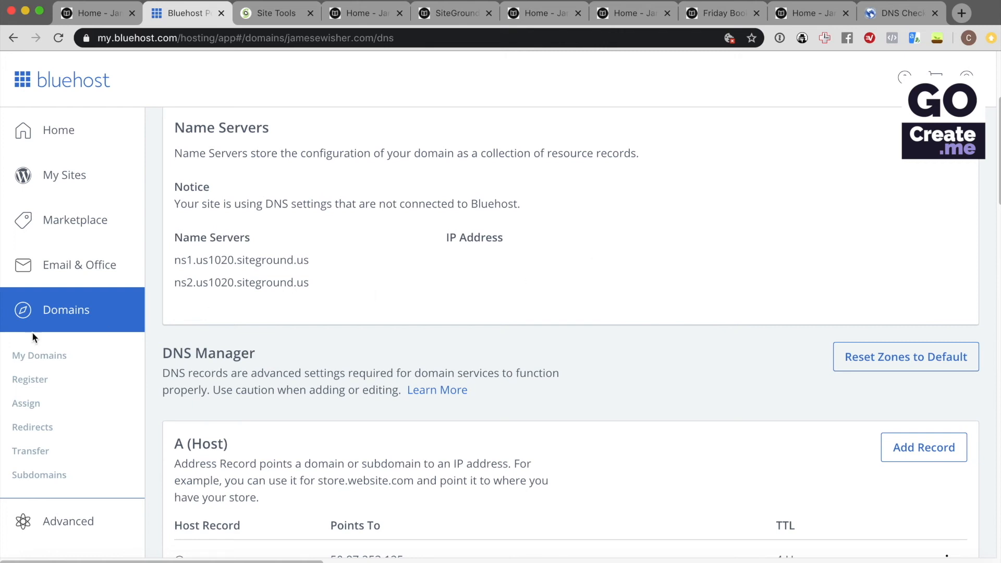
Open the old Bluehost hosting's cPanel File Manager
{"action": "scroll", "coordinate": [32, 331], "scroll_direction": "down", "scroll_amount": 7}
{"action": "left_click", "coordinate": [69, 525]}
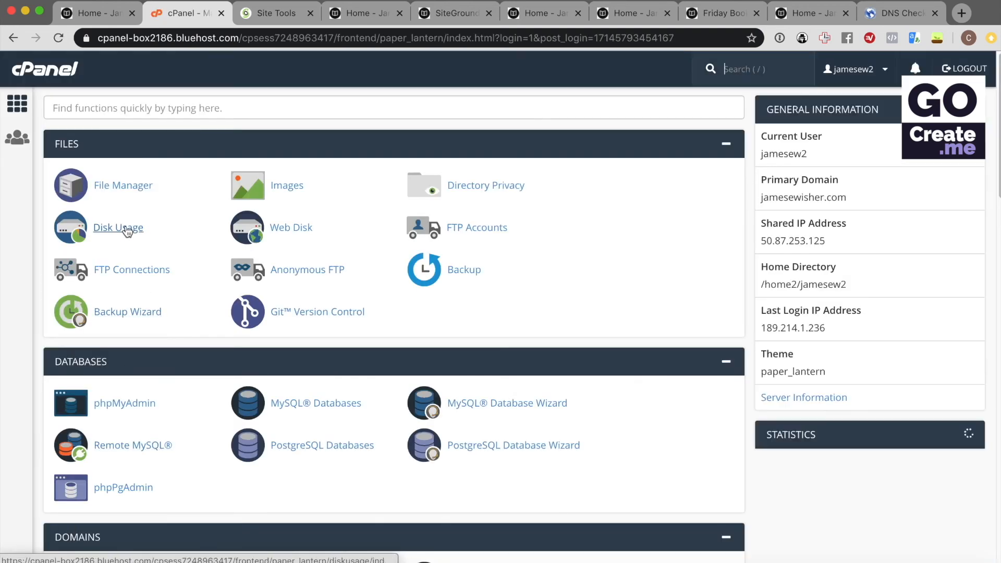
{"action": "left_click", "coordinate": [130, 187]}
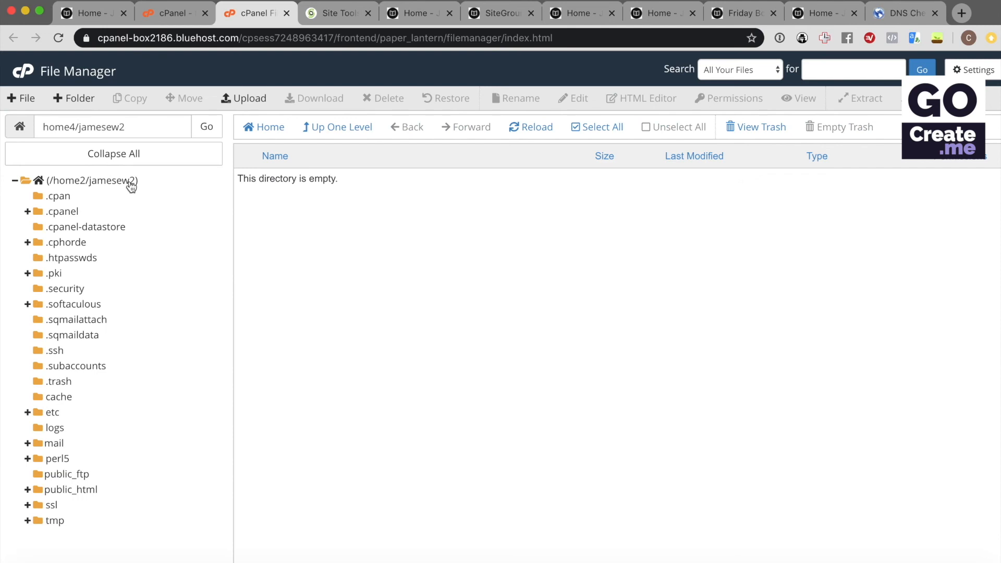
Open public_html and scroll through the old site's WordPress files
{"action": "left_click", "coordinate": [77, 486]}
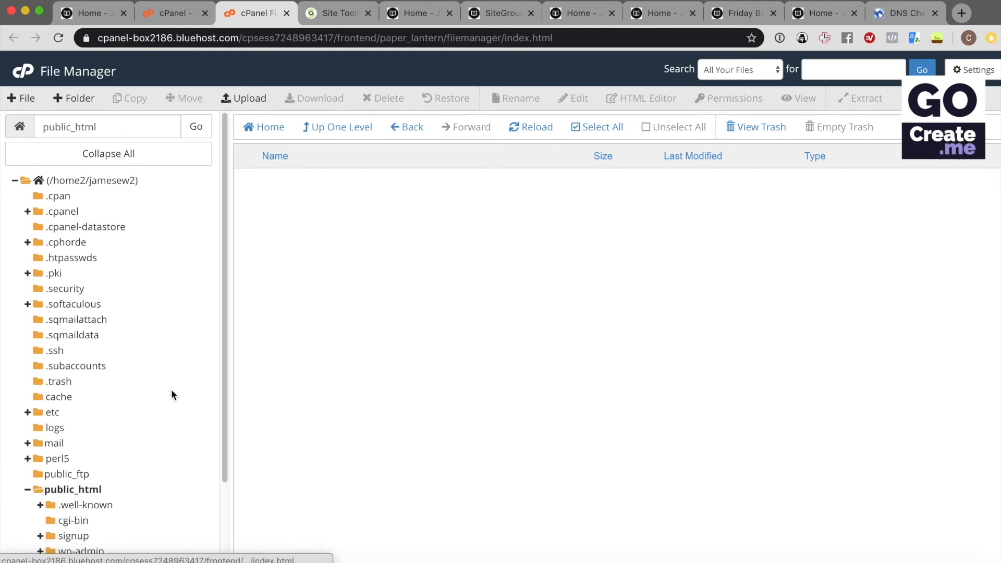
{"action": "scroll", "coordinate": [156, 401], "scroll_direction": "down", "scroll_amount": 3}
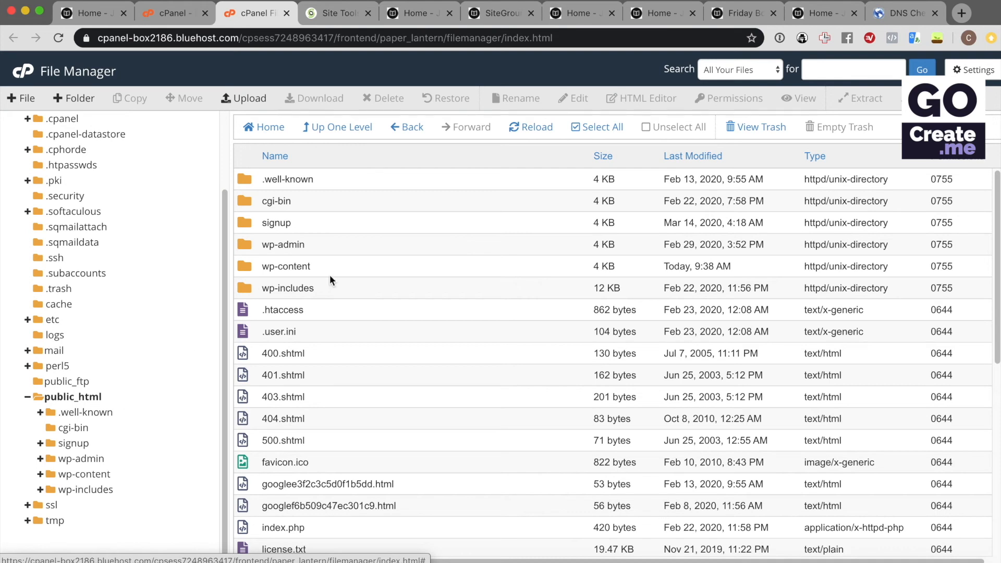
{"action": "scroll", "coordinate": [434, 210], "scroll_direction": "down", "scroll_amount": 1}
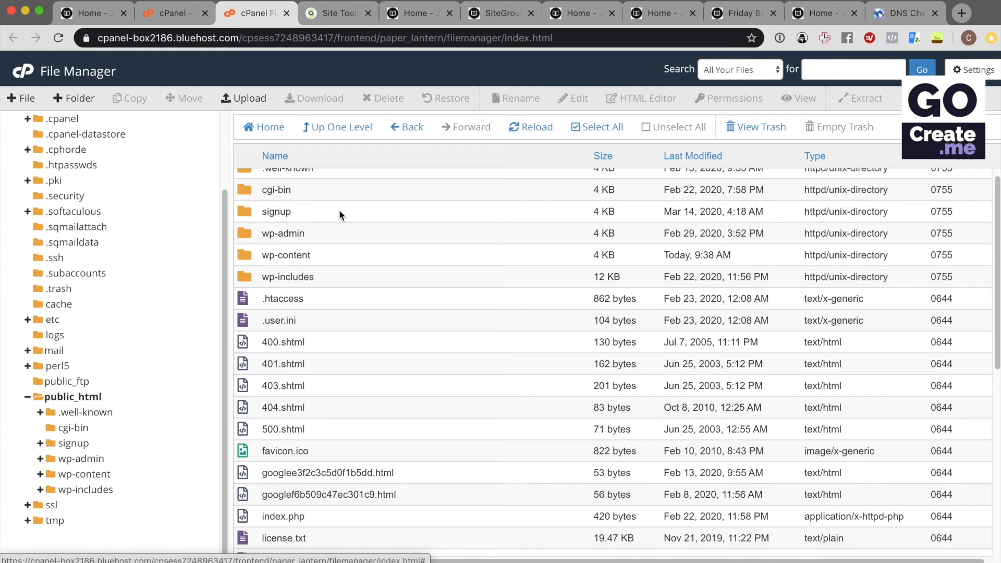
{"action": "scroll", "coordinate": [339, 213], "scroll_direction": "down", "scroll_amount": 1}
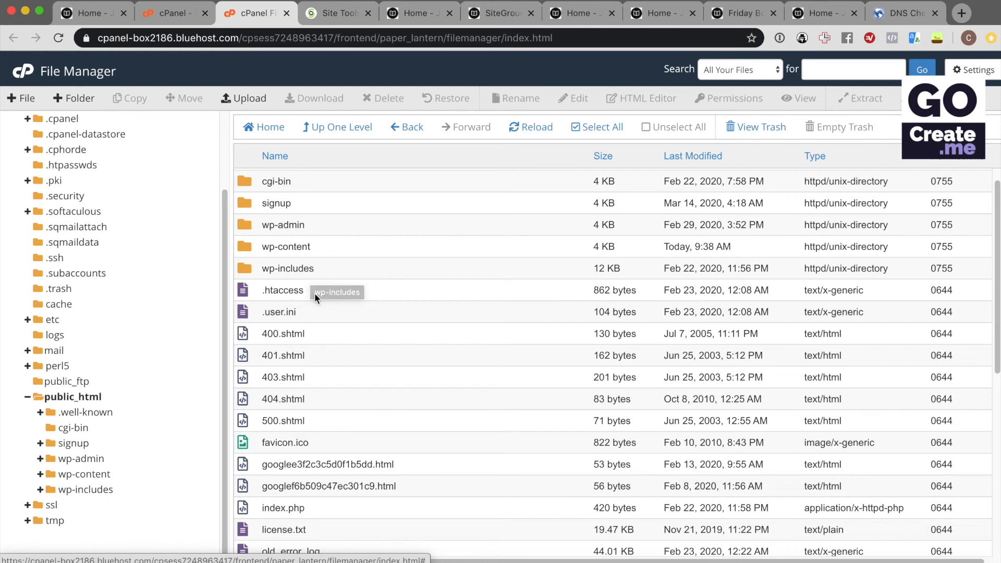
{"action": "scroll", "coordinate": [279, 292], "scroll_direction": "down", "scroll_amount": 3}
{"action": "scroll", "coordinate": [279, 292], "scroll_direction": "down", "scroll_amount": 5}
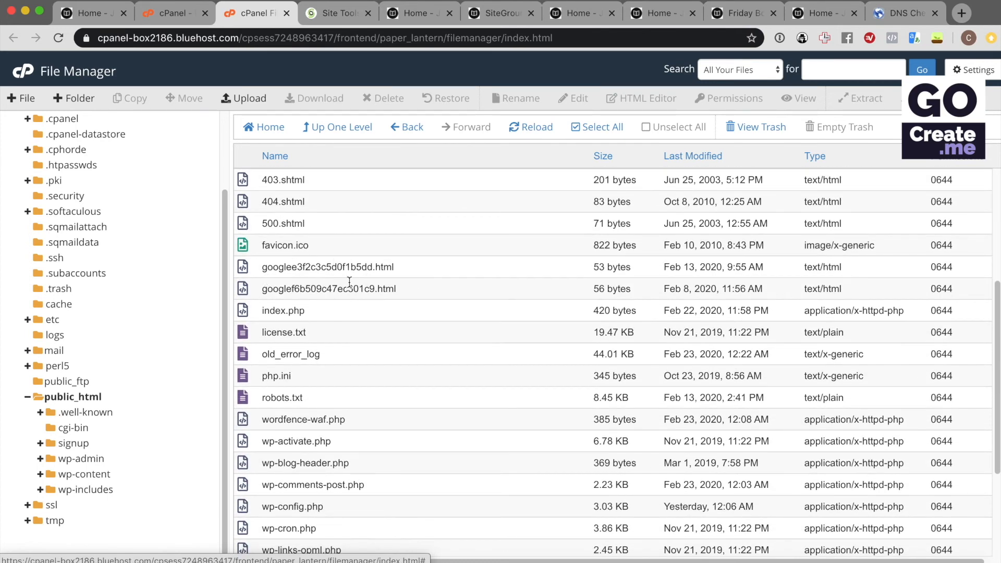
{"action": "scroll", "coordinate": [349, 281], "scroll_direction": "down", "scroll_amount": 4}
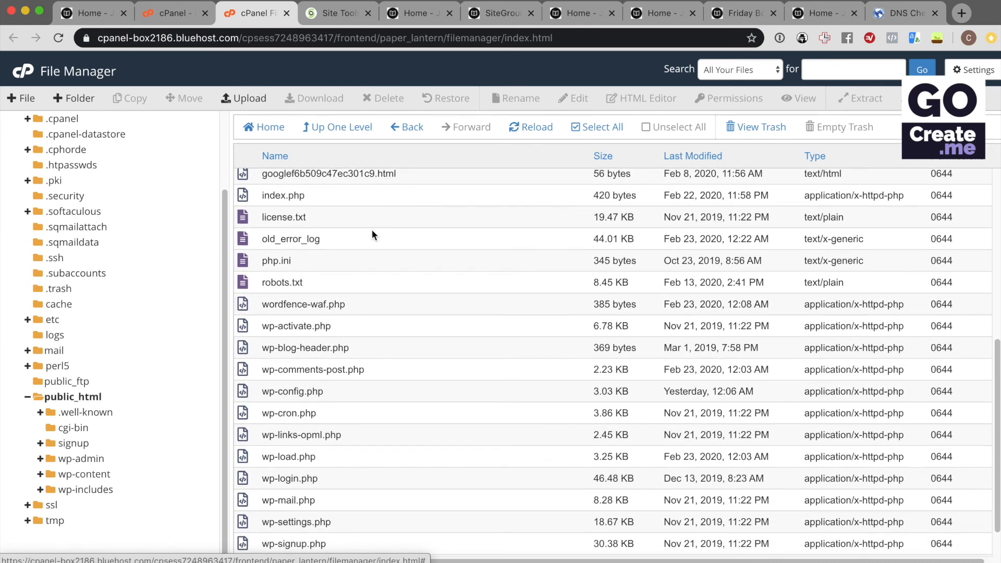
{"action": "scroll", "coordinate": [372, 235], "scroll_direction": "down", "scroll_amount": 2}
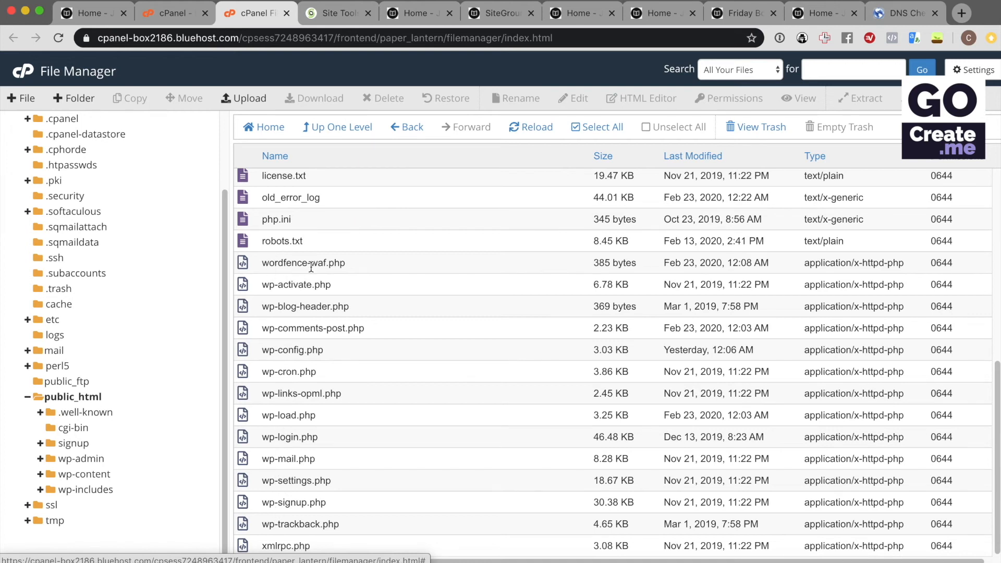
{"action": "scroll", "coordinate": [396, 263], "scroll_direction": "up", "scroll_amount": 4}
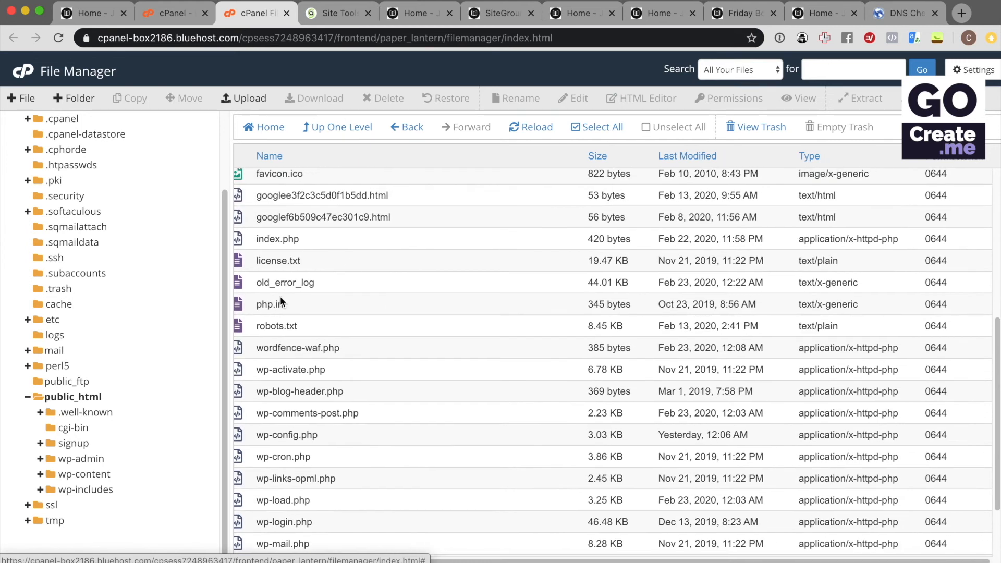
{"action": "scroll", "coordinate": [366, 317], "scroll_direction": "up", "scroll_amount": 5}
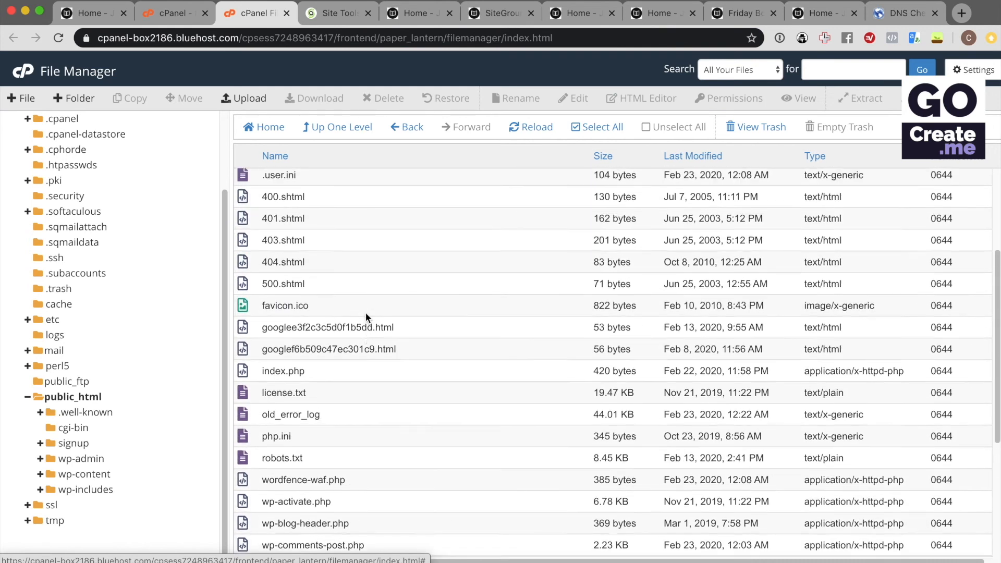
{"action": "scroll", "coordinate": [366, 316], "scroll_direction": "up", "scroll_amount": 3}
Drill into signup, .well-known and acme-challenge to confirm the folder is empty
{"action": "double_click", "coordinate": [246, 224]}
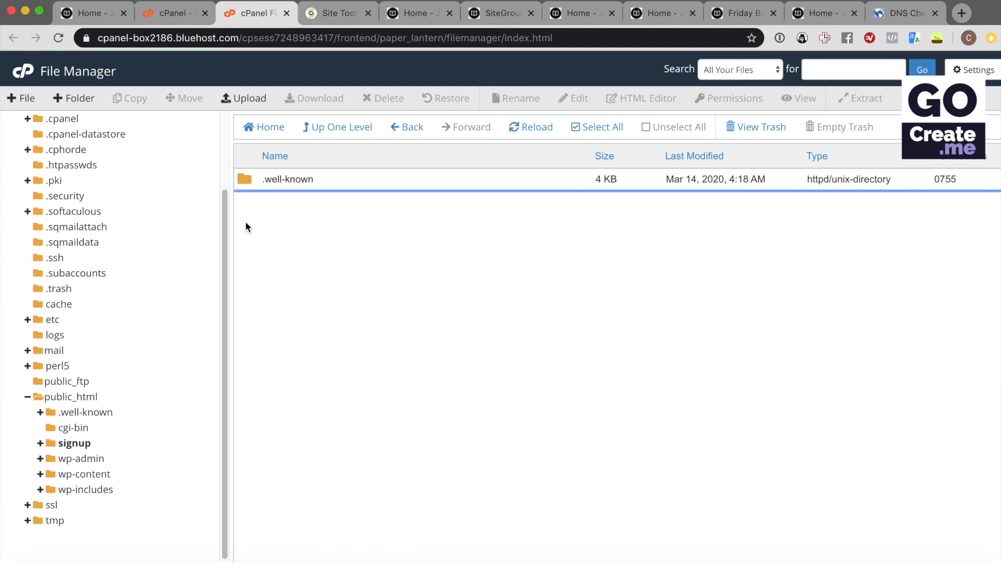
{"action": "double_click", "coordinate": [244, 180]}
{"action": "double_click", "coordinate": [247, 180]}
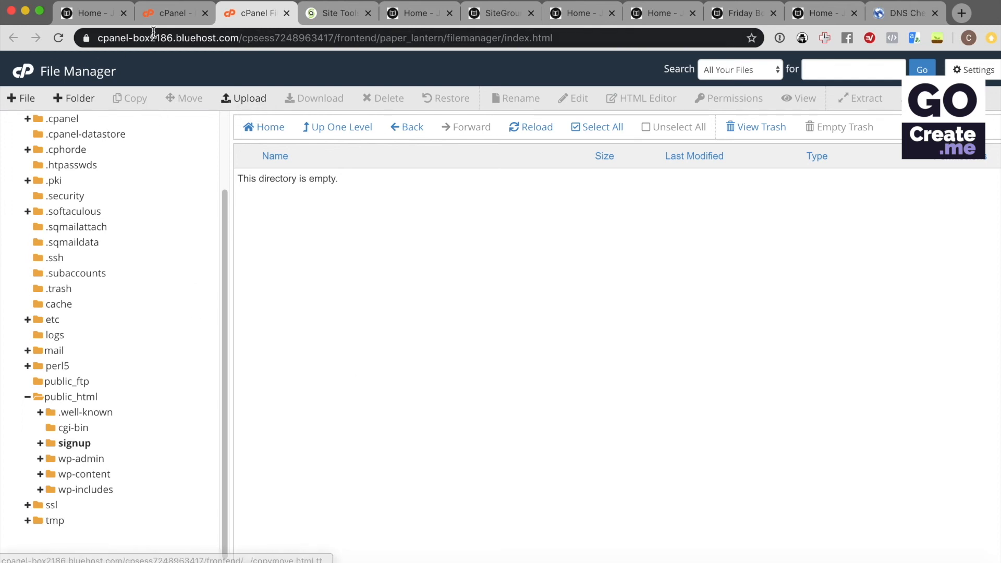
Open the public_html folder in SiteGround's Site Tools File Manager
{"action": "left_click", "coordinate": [337, 13]}
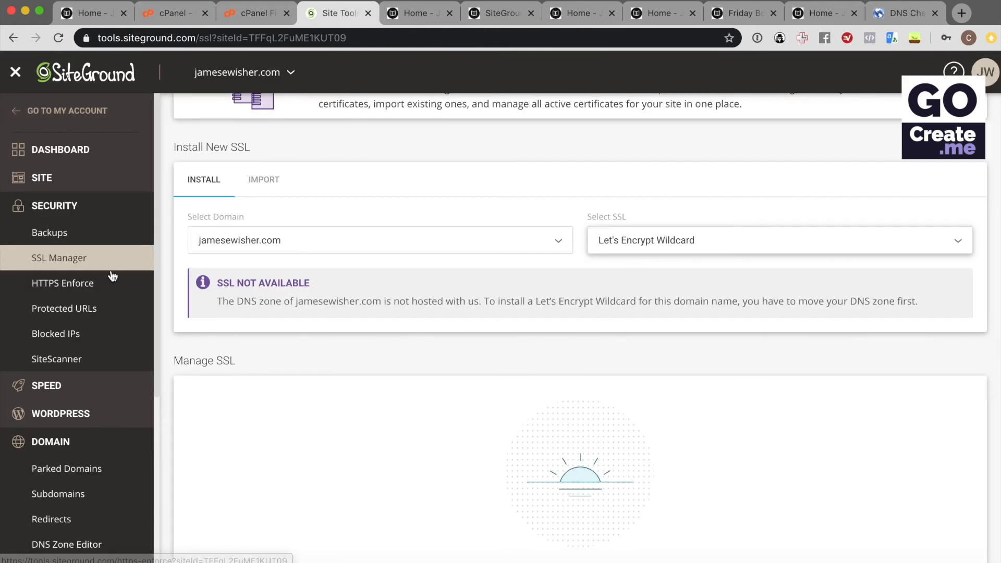
{"action": "left_click", "coordinate": [80, 178]}
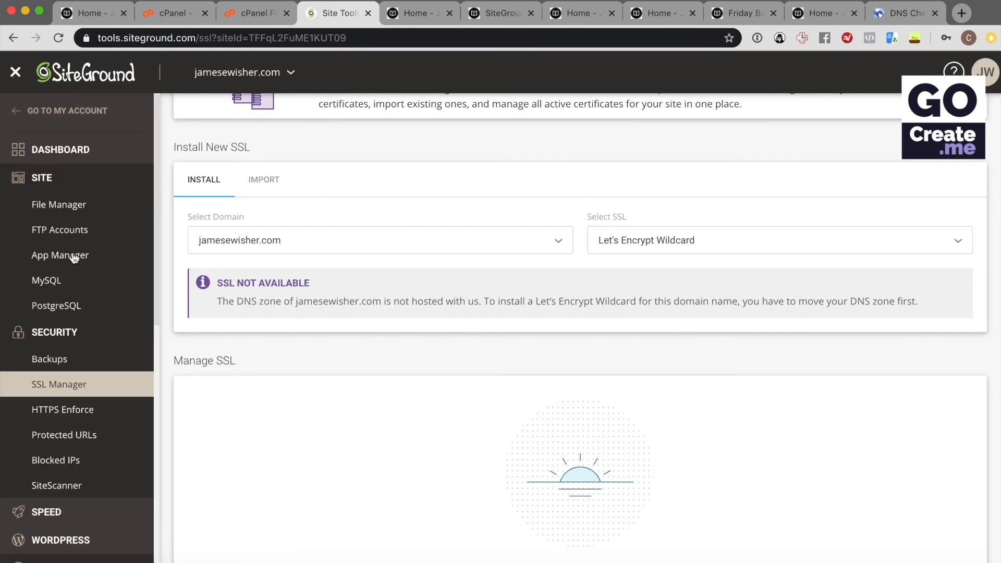
{"action": "left_click", "coordinate": [76, 203]}
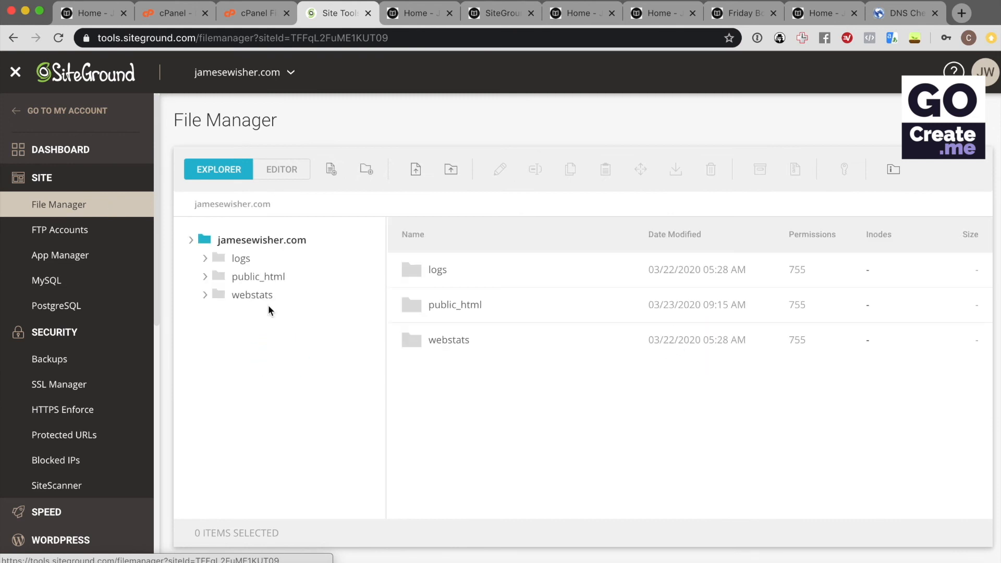
{"action": "left_click", "coordinate": [267, 277]}
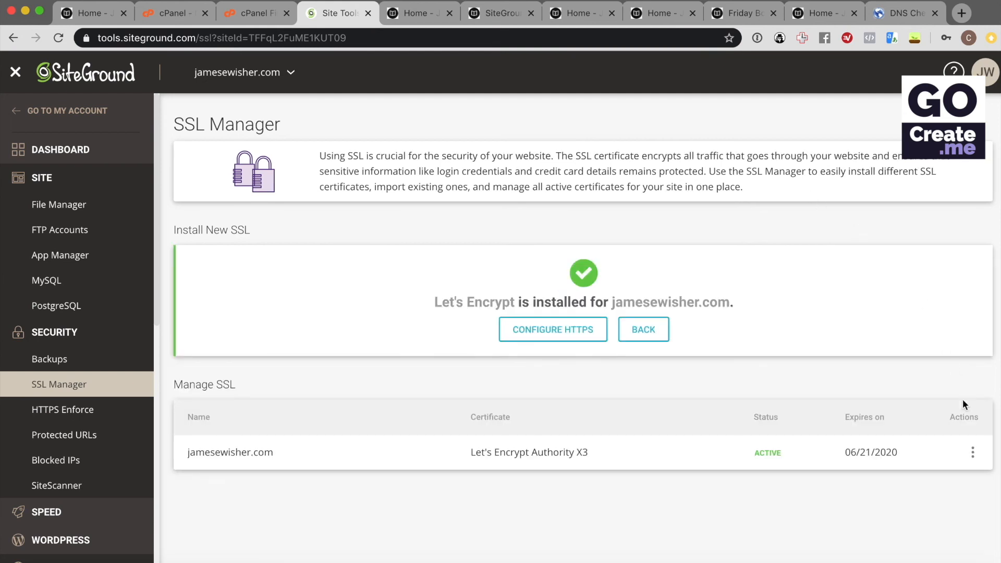
Turn on Enforce HTTPS for the jamesewisher.com Let's Encrypt certificate in SSL Manager
{"action": "left_click", "coordinate": [972, 451]}
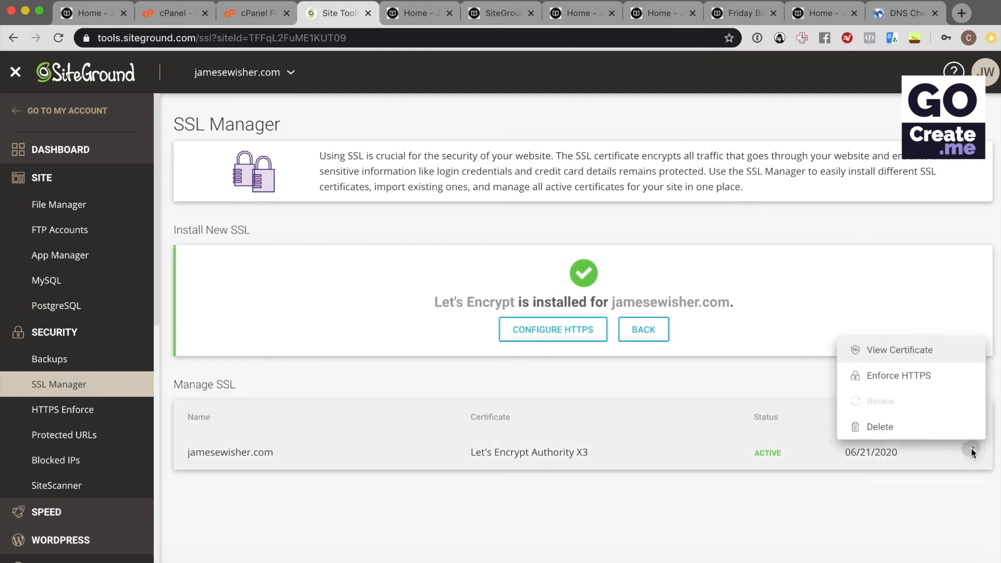
{"action": "left_click", "coordinate": [903, 374]}
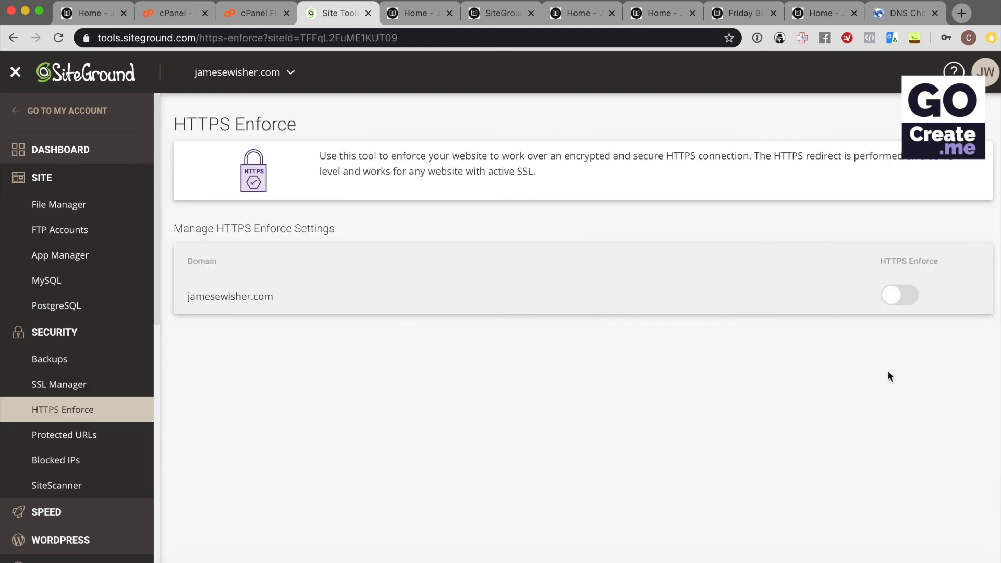
{"action": "left_click", "coordinate": [900, 294]}
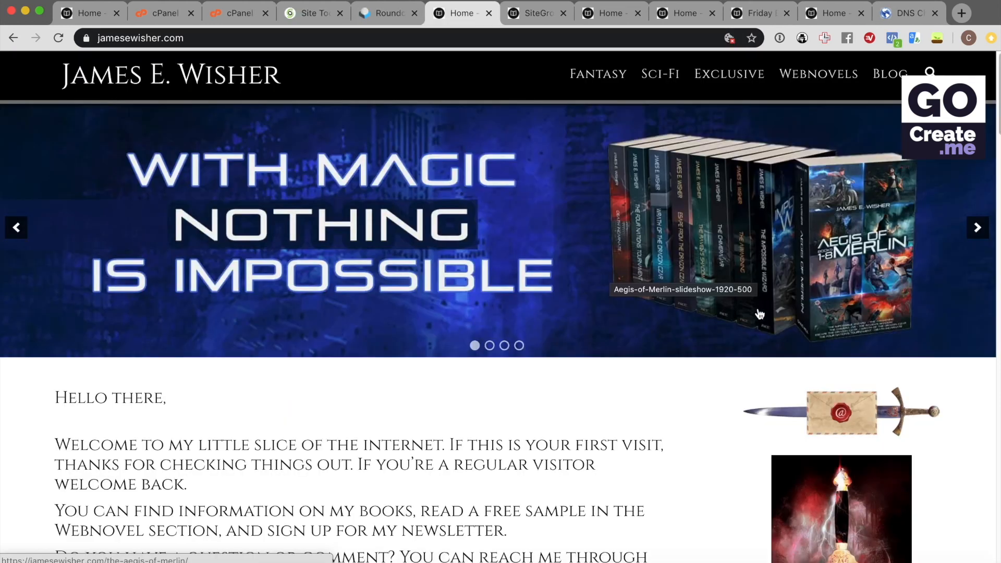
Send a test message through the footer Contact James form and see the thank-you confirmation
{"action": "scroll", "coordinate": [759, 312], "scroll_direction": "down", "scroll_amount": 8}
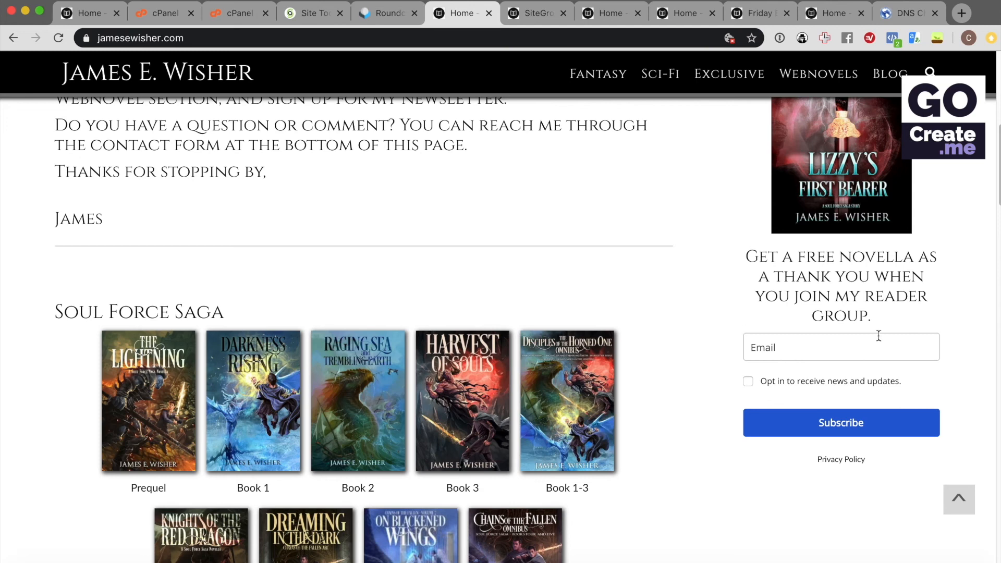
{"action": "scroll", "coordinate": [696, 316], "scroll_direction": "down", "scroll_amount": 15}
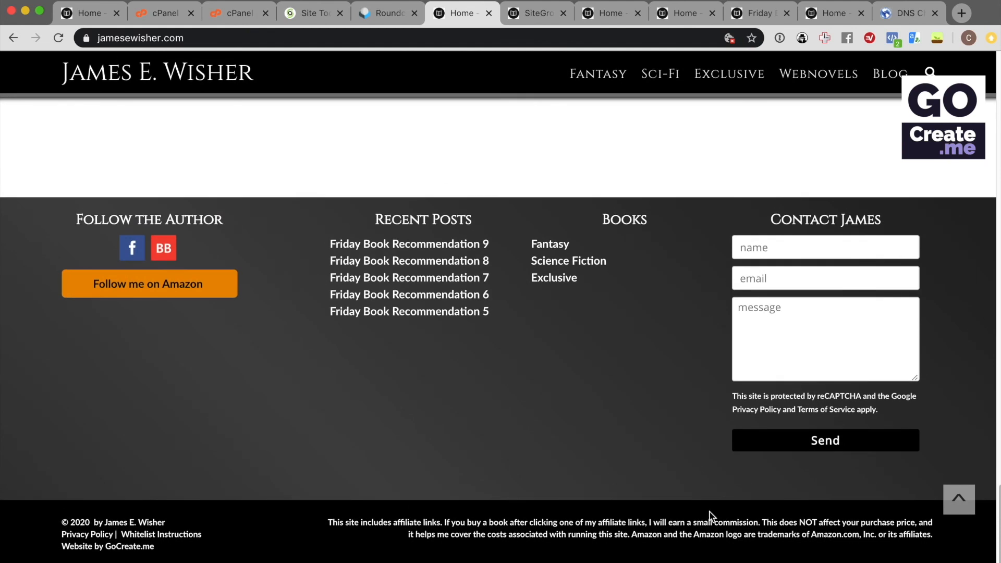
{"action": "left_click", "coordinate": [808, 443]}
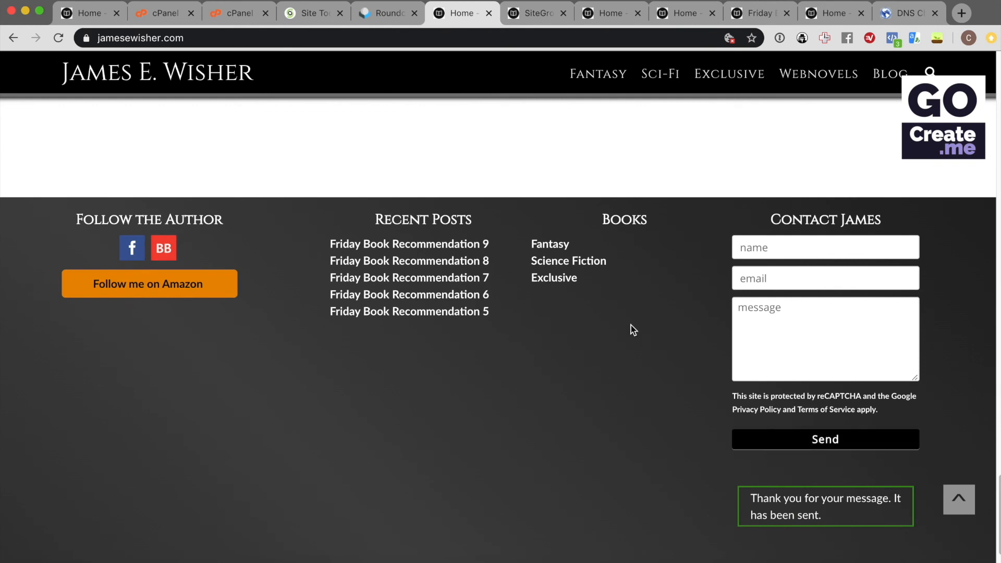
{"action": "scroll", "coordinate": [630, 328], "scroll_direction": "down", "scroll_amount": 2}
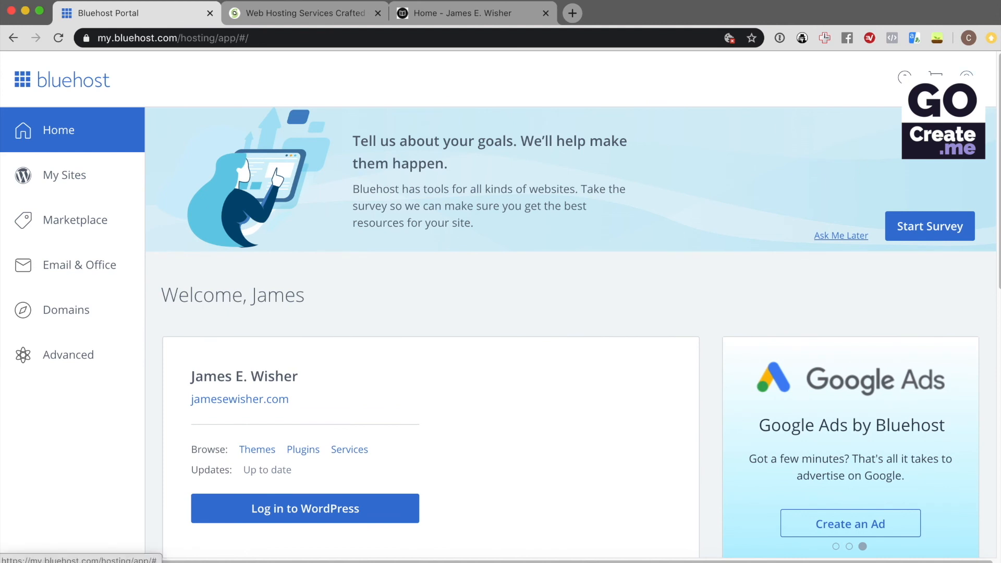
Review Bluehost's My Products: Pro Web Hosting renewing 06/30/20 and jamesewisher.com expiring 11/28/20
{"action": "left_click", "coordinate": [966, 74]}
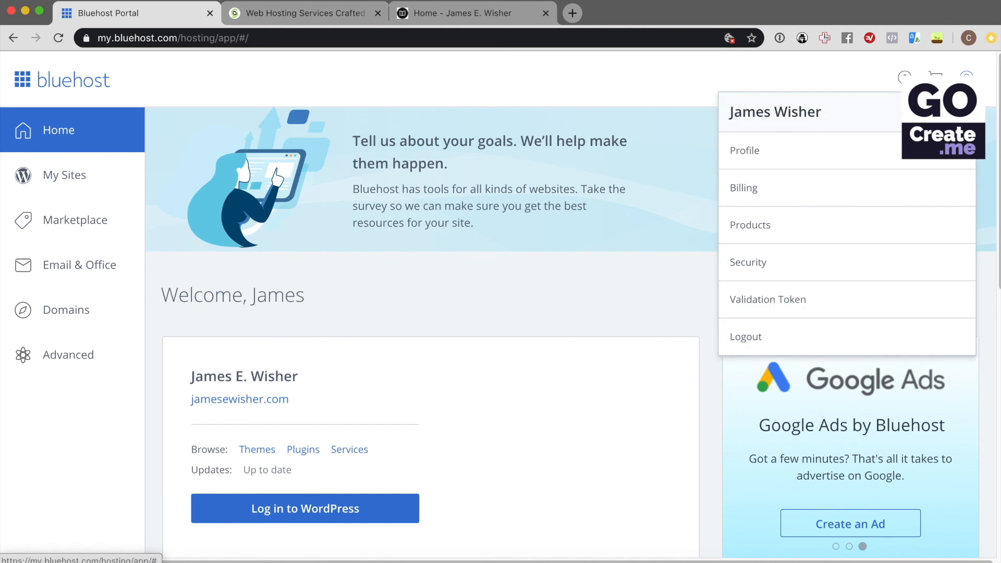
{"action": "left_click", "coordinate": [803, 224]}
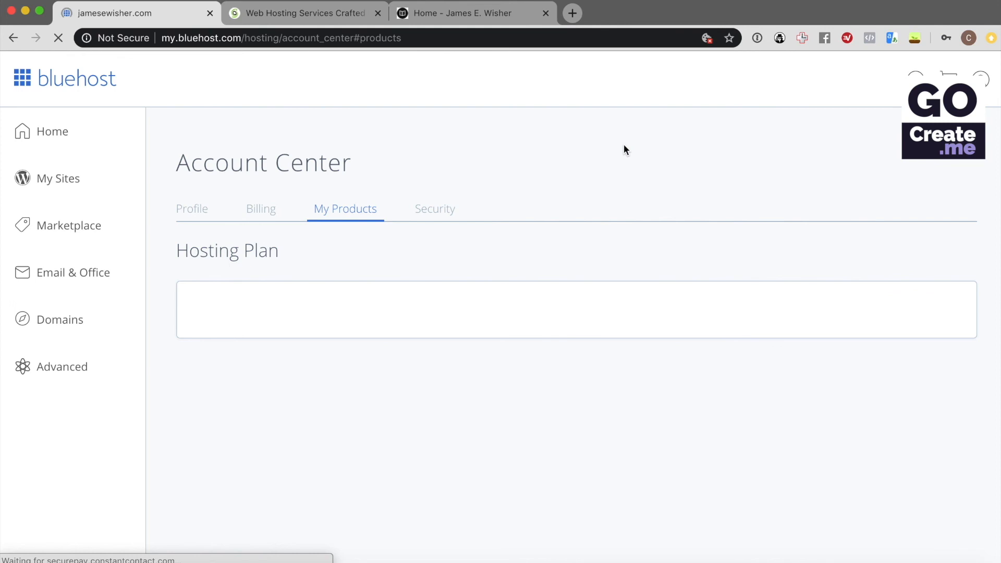
{"action": "scroll", "coordinate": [623, 146], "scroll_direction": "down", "scroll_amount": 5}
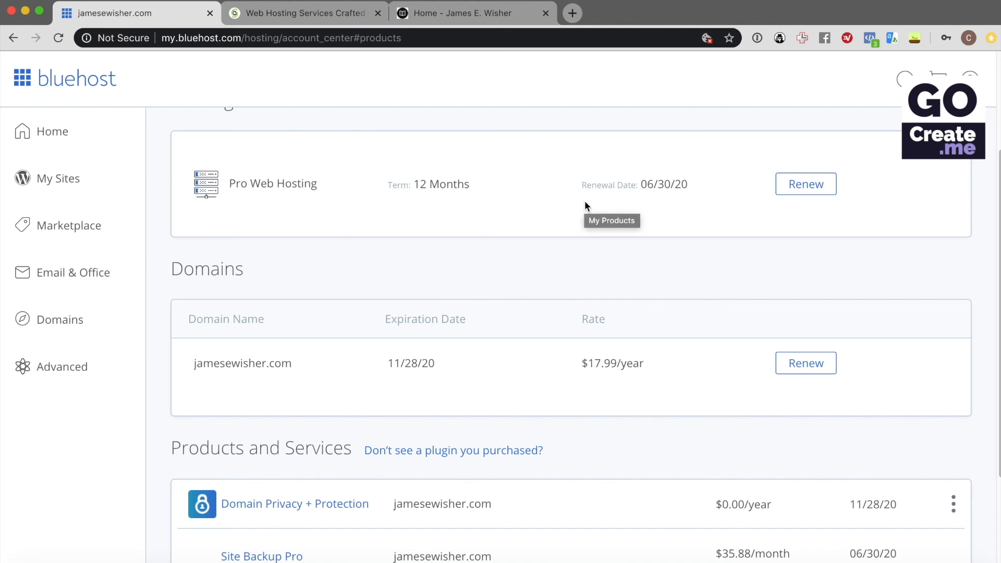
{"action": "scroll", "coordinate": [590, 224], "scroll_direction": "down", "scroll_amount": 4}
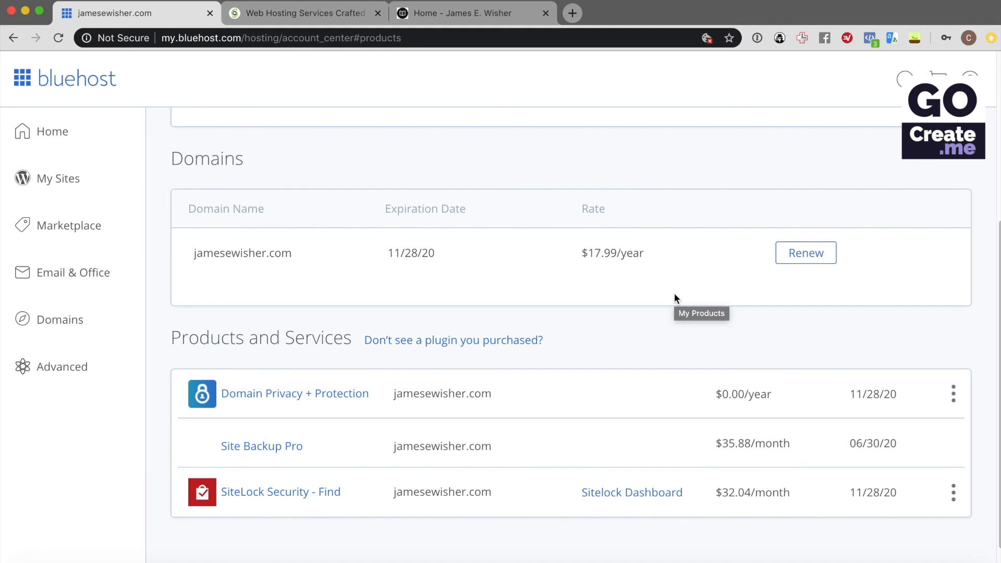
{"action": "scroll", "coordinate": [674, 295], "scroll_direction": "down", "scroll_amount": 1}
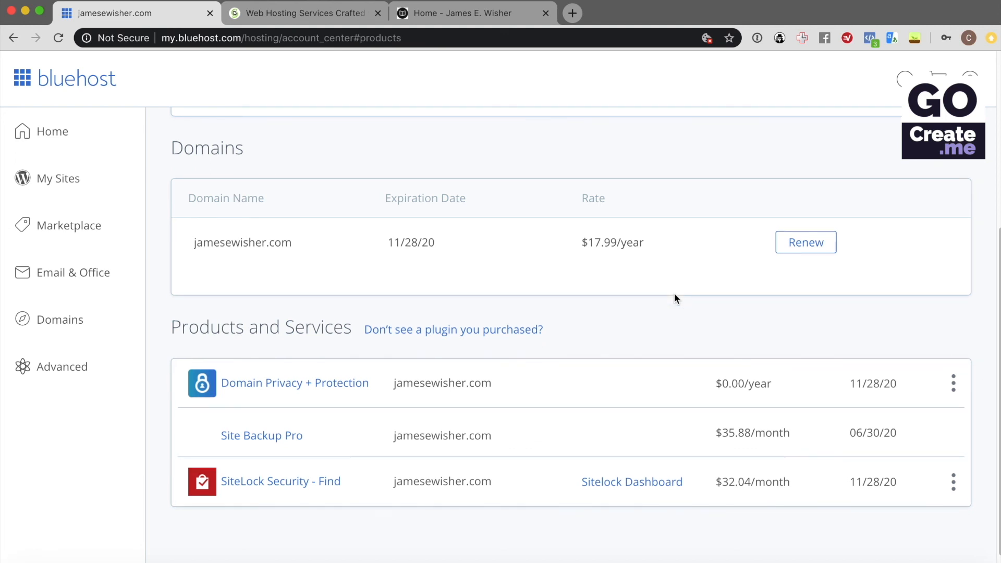
{"action": "scroll", "coordinate": [674, 293], "scroll_direction": "down", "scroll_amount": 1}
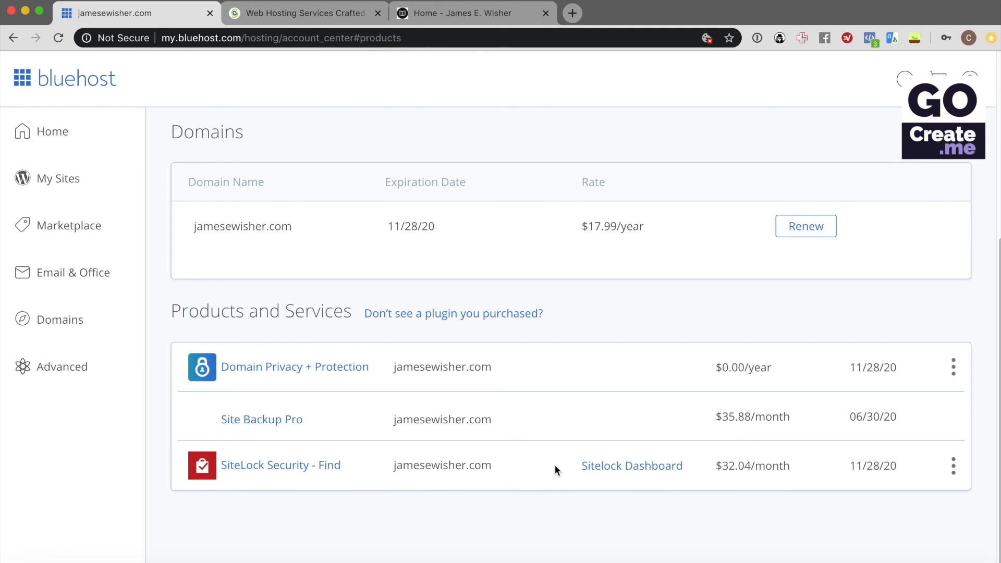
{"action": "scroll", "coordinate": [555, 465], "scroll_direction": "up", "scroll_amount": 5}
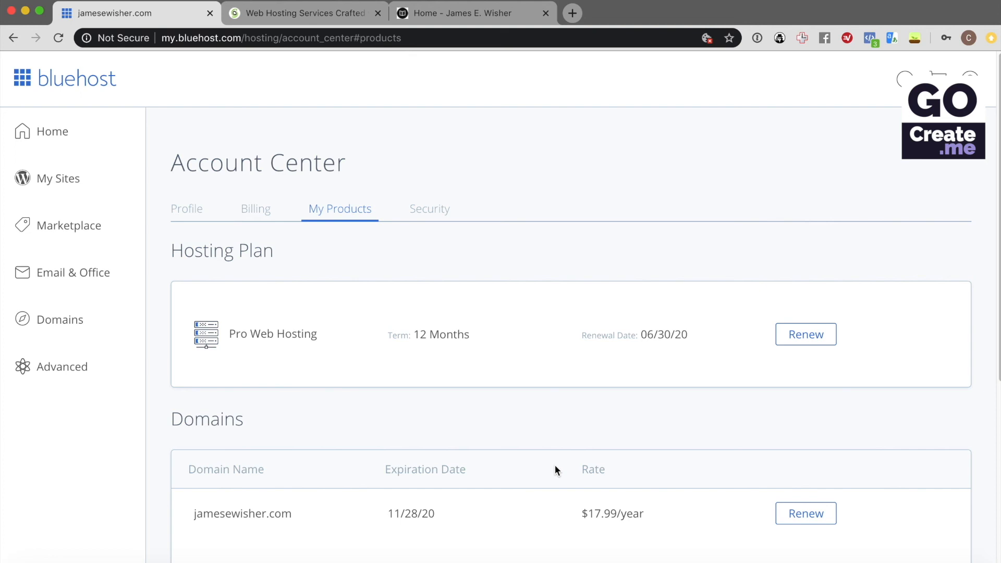
{"action": "scroll", "coordinate": [863, 202], "scroll_direction": "down", "scroll_amount": 1}
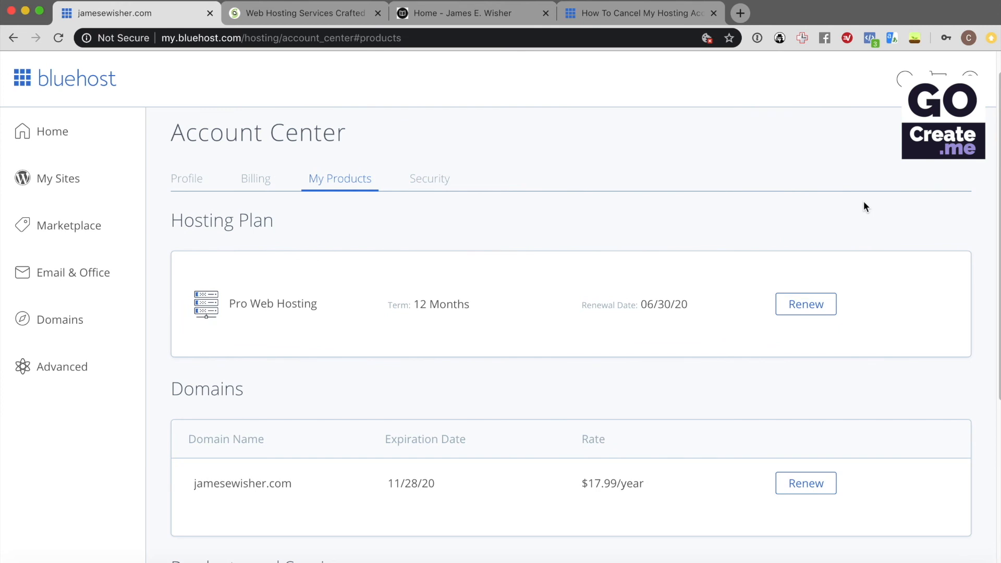
Read the Canceling Your Hosting Account Now section, noting 30-day refunds requested by phone
{"action": "left_click", "coordinate": [625, 8]}
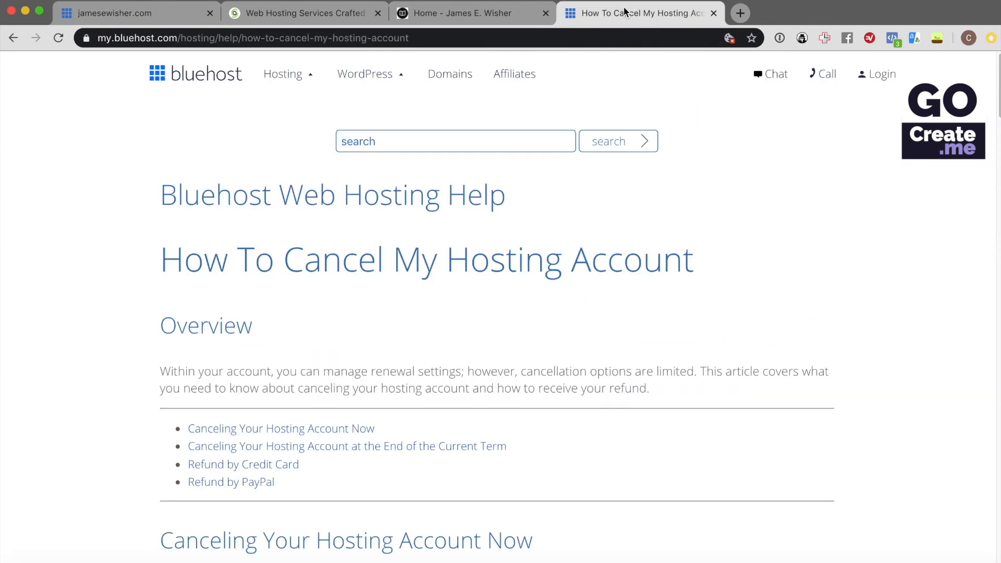
{"action": "scroll", "coordinate": [713, 211], "scroll_direction": "down", "scroll_amount": 2}
{"action": "scroll", "coordinate": [713, 211], "scroll_direction": "down", "scroll_amount": 3}
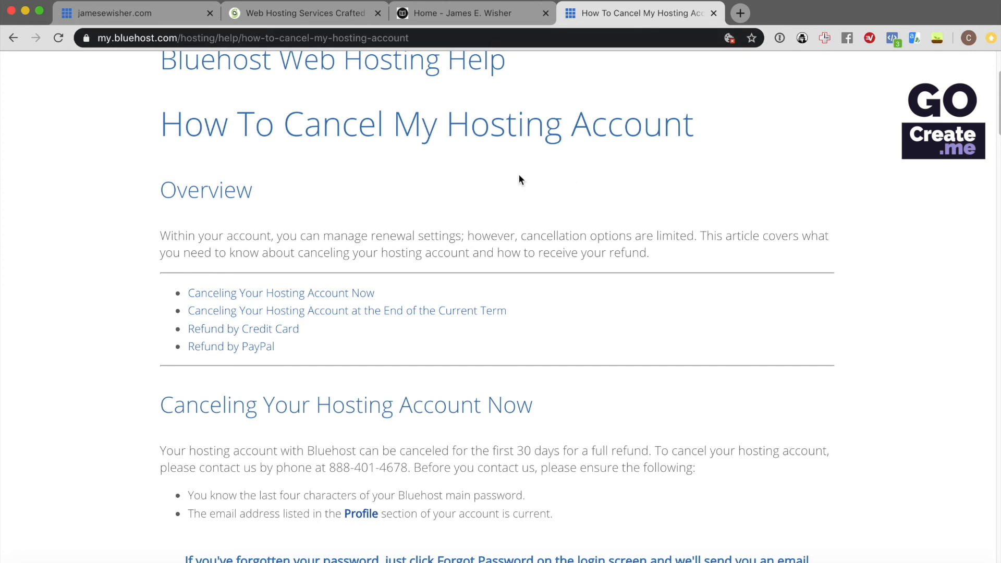
{"action": "scroll", "coordinate": [536, 342], "scroll_direction": "down", "scroll_amount": 4}
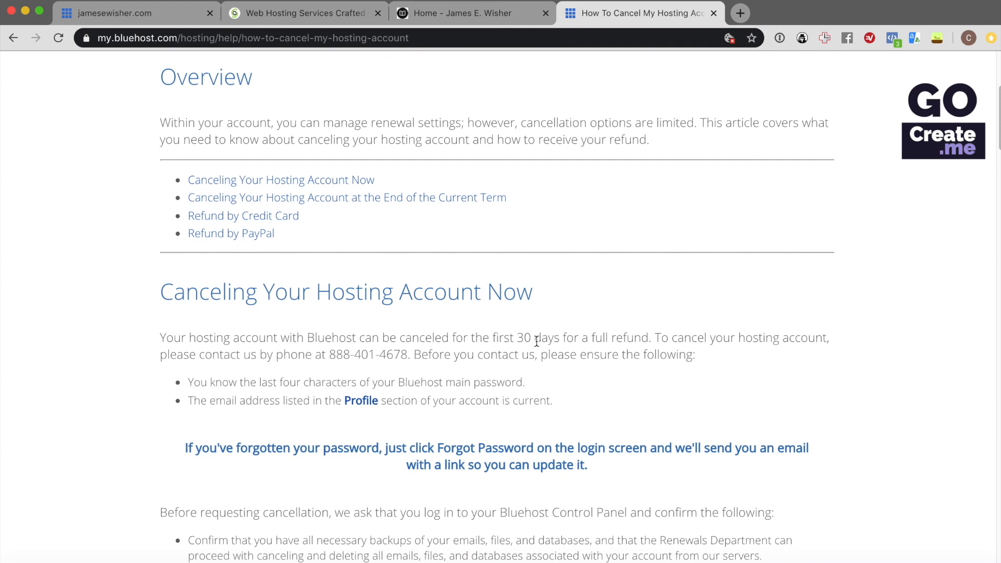
{"action": "scroll", "coordinate": [537, 342], "scroll_direction": "down", "scroll_amount": 1}
{"action": "left_click_drag", "start_coordinate": [649, 308], "coordinate": [492, 302]}
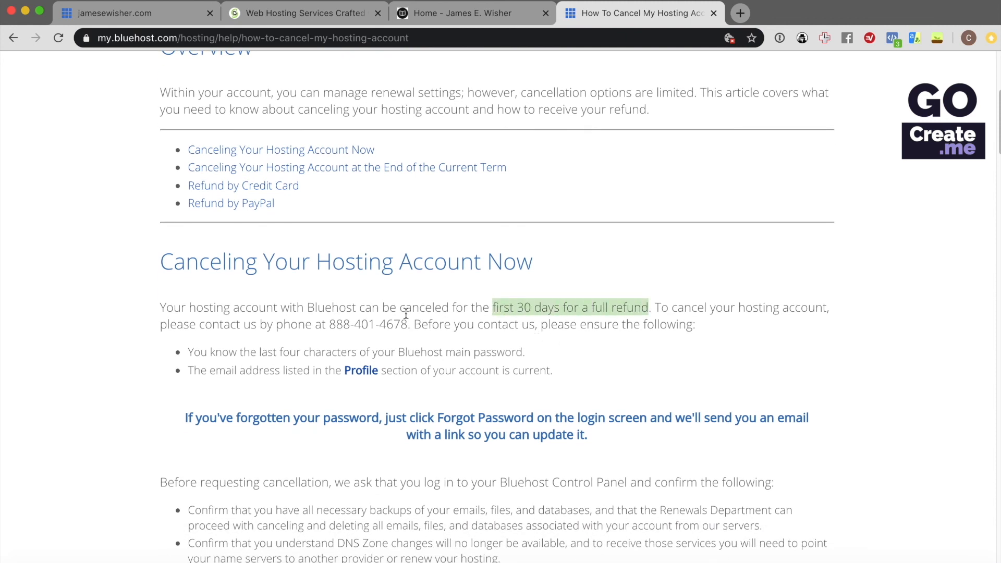
{"action": "left_click", "coordinate": [334, 322]}
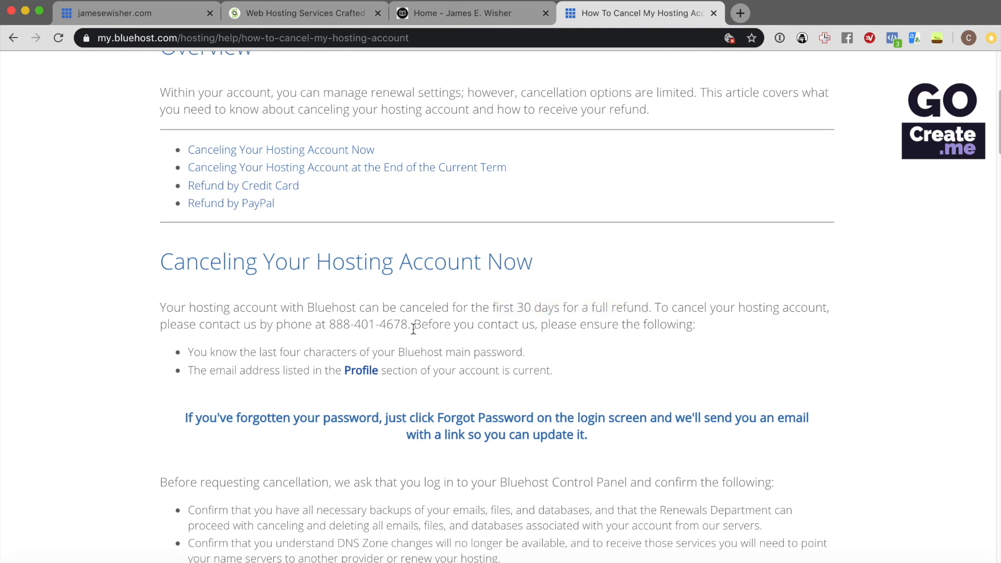
{"action": "scroll", "coordinate": [414, 328], "scroll_direction": "down", "scroll_amount": 5}
{"action": "scroll", "coordinate": [411, 328], "scroll_direction": "up", "scroll_amount": 2}
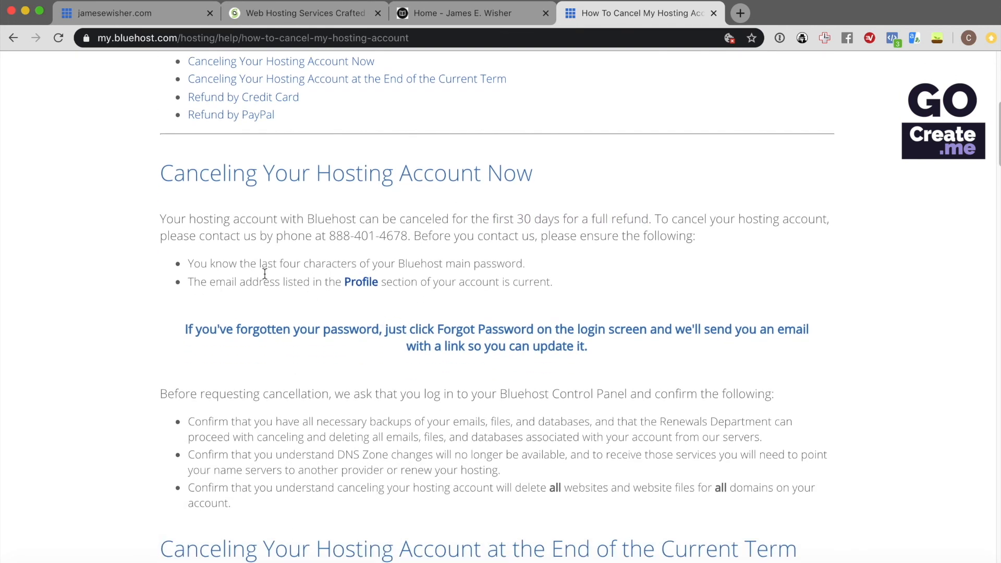